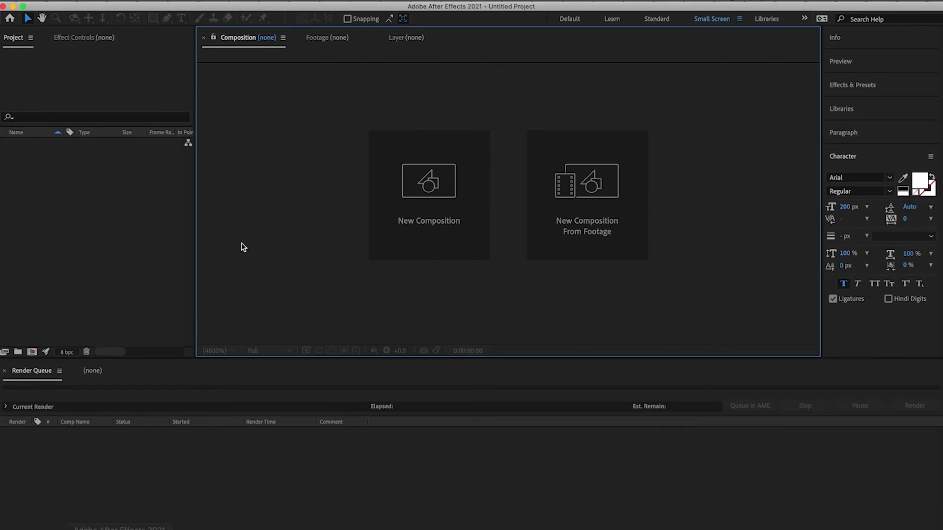
Create a composition named MASTER at 1080 × 1080 px, 24 fps, with a duration of 10 seconds.
click(432, 216)
click(413, 189)
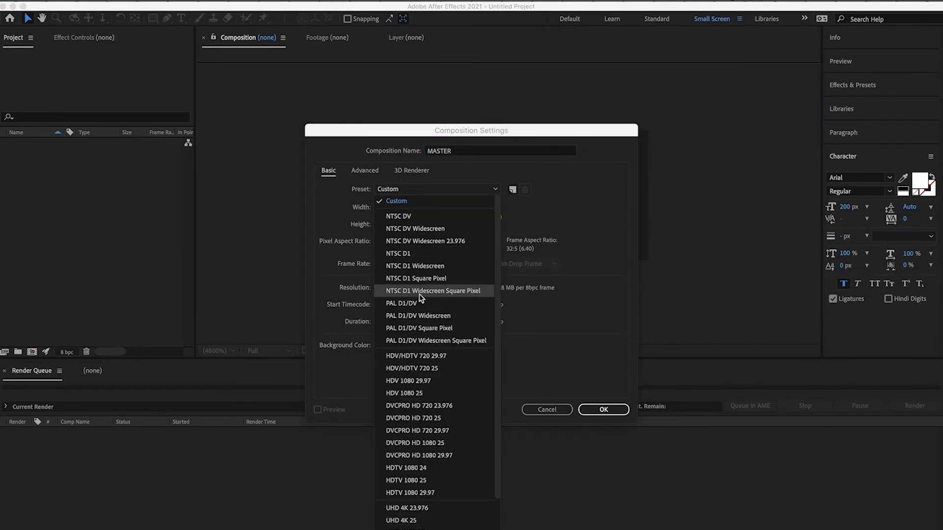
scroll(422, 295, down, 3)
click(424, 437)
text(1080)
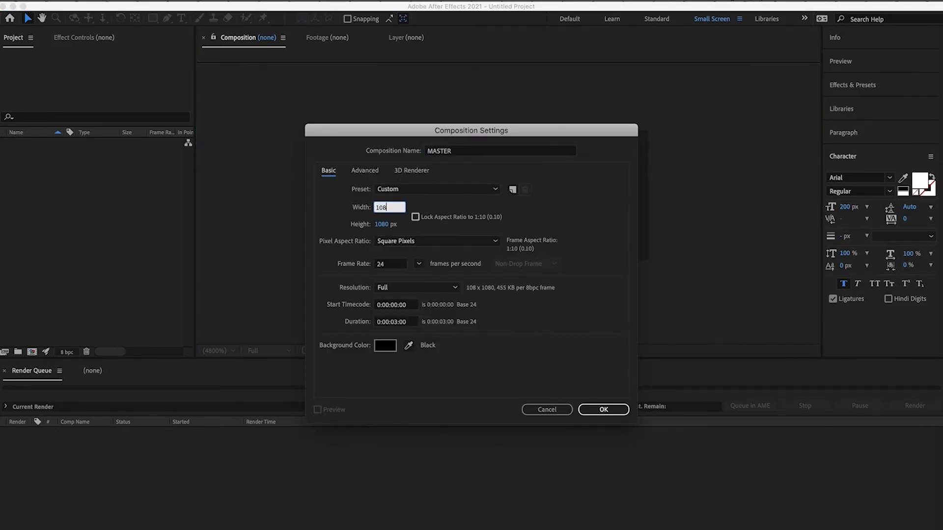
click(567, 206)
click(395, 322)
text(1)
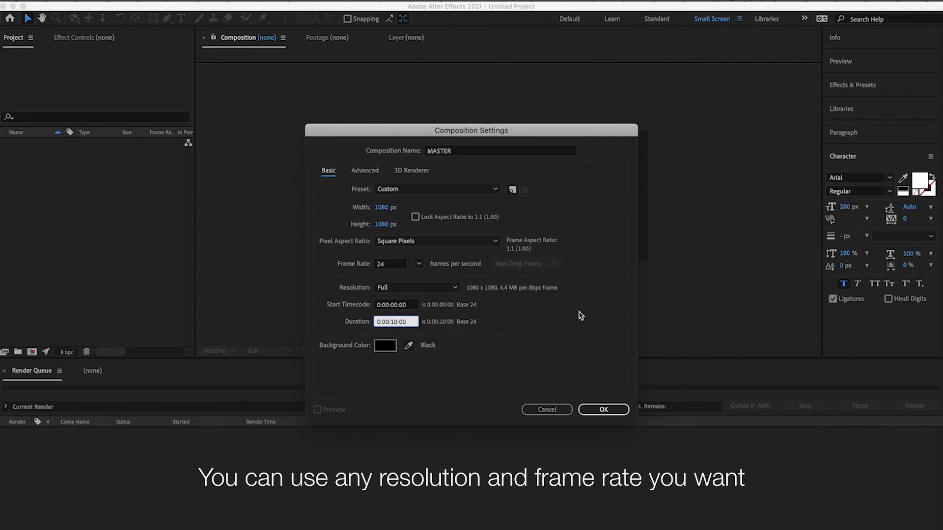
click(581, 316)
click(603, 410)
Set the Rectangle tool's fill to a linear gradient and colour its start stop dark blue (01339A).
key(q)
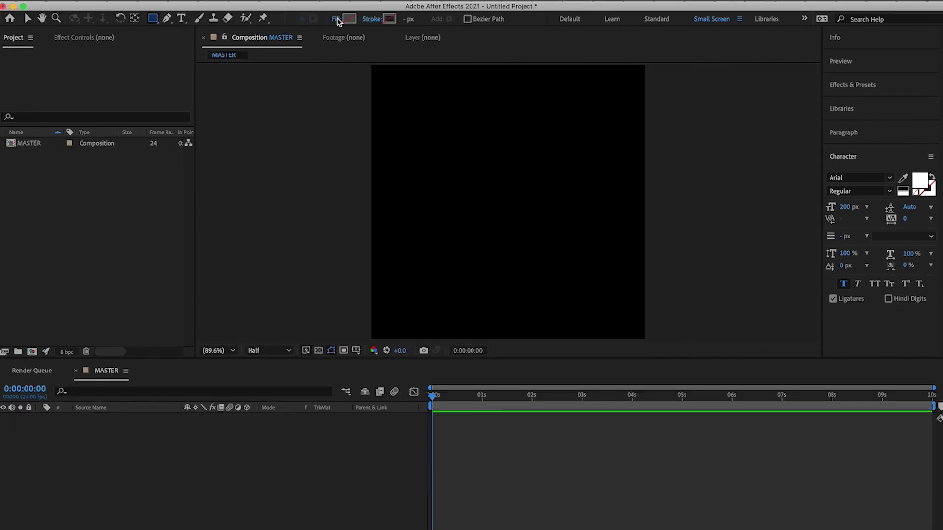
click(337, 18)
click(443, 248)
click(498, 317)
click(348, 18)
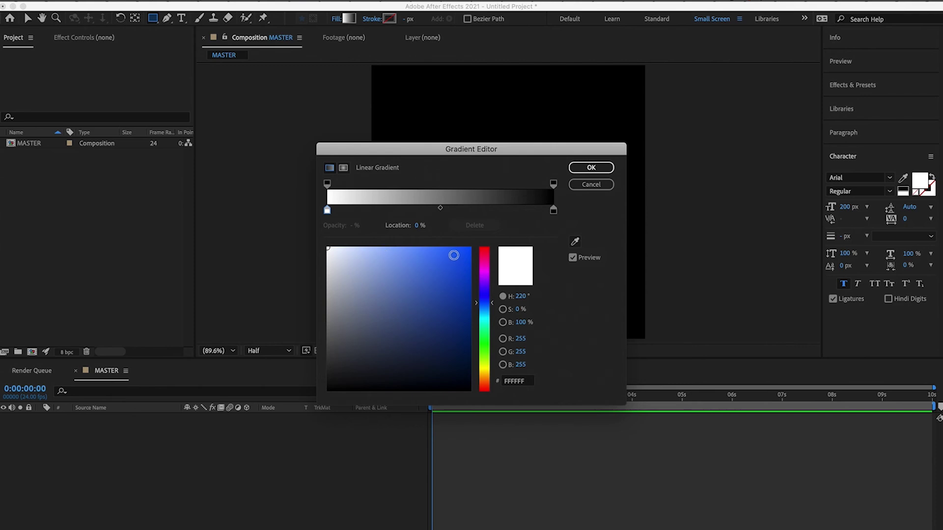
mouse_move(464, 296)
mouse_down()
mouse_move(469, 324)
mouse_move(470, 305)
mouse_up()
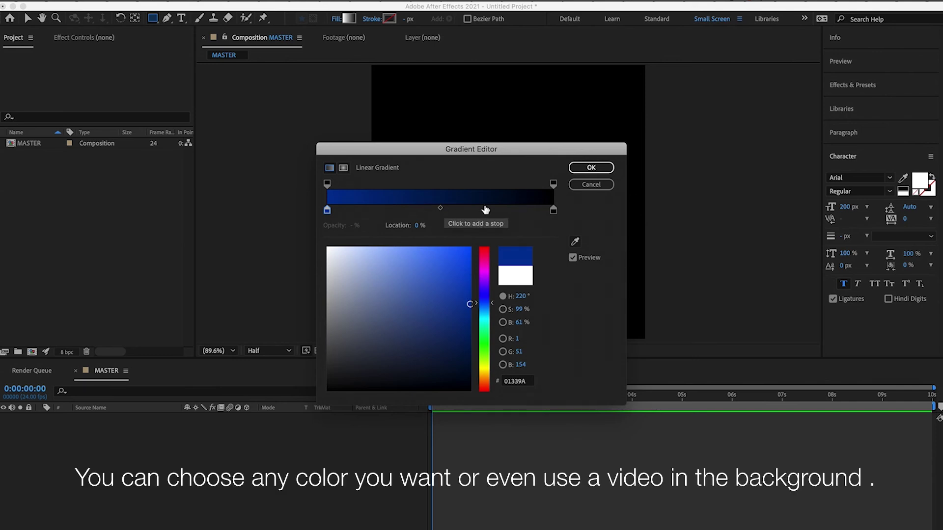
Colour the gradient's end stop bright green (01E34F) and accept the gradient.
click(553, 211)
click(483, 332)
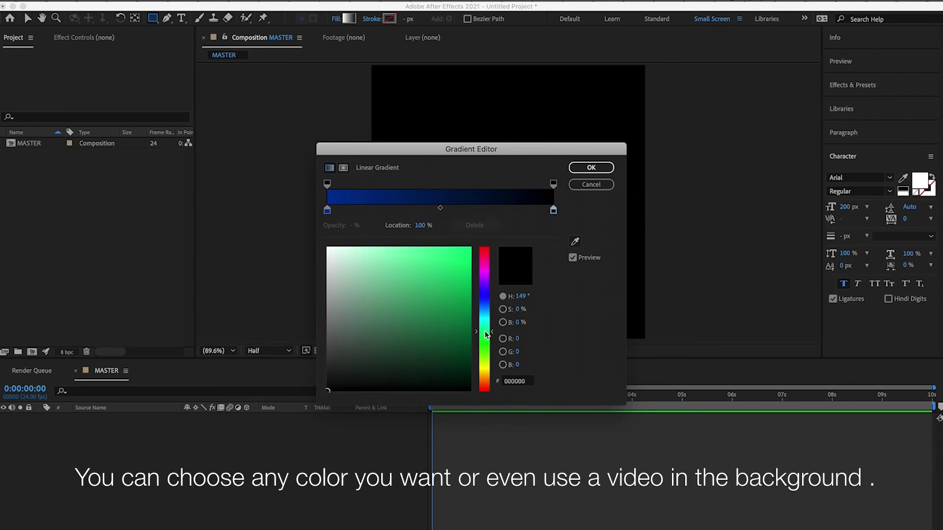
mouse_move(454, 262)
mouse_down()
mouse_move(472, 251)
mouse_move(470, 288)
mouse_move(470, 265)
mouse_up()
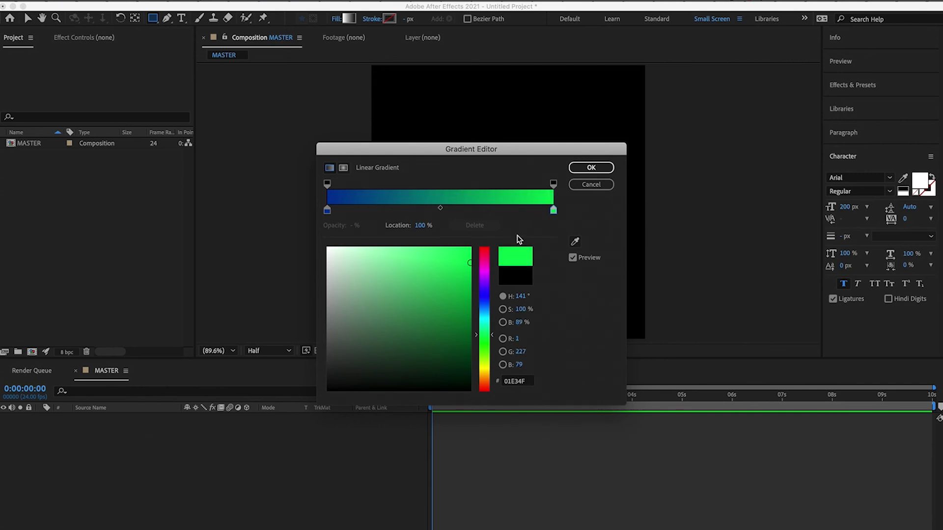
click(591, 167)
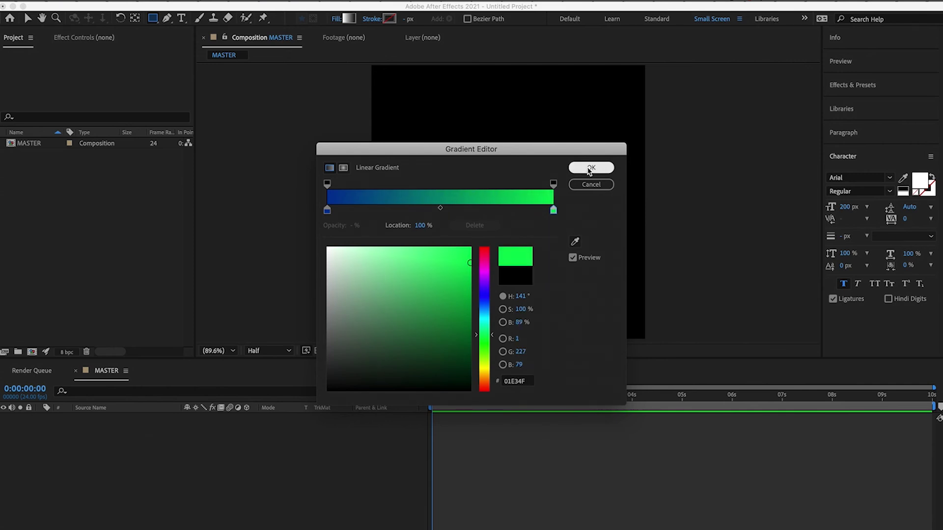
click(590, 168)
Draw a rectangle covering the whole composition and stretch its gradient diagonally from the upper-left to the lower-right corner.
drag(365, 65, 652, 340)
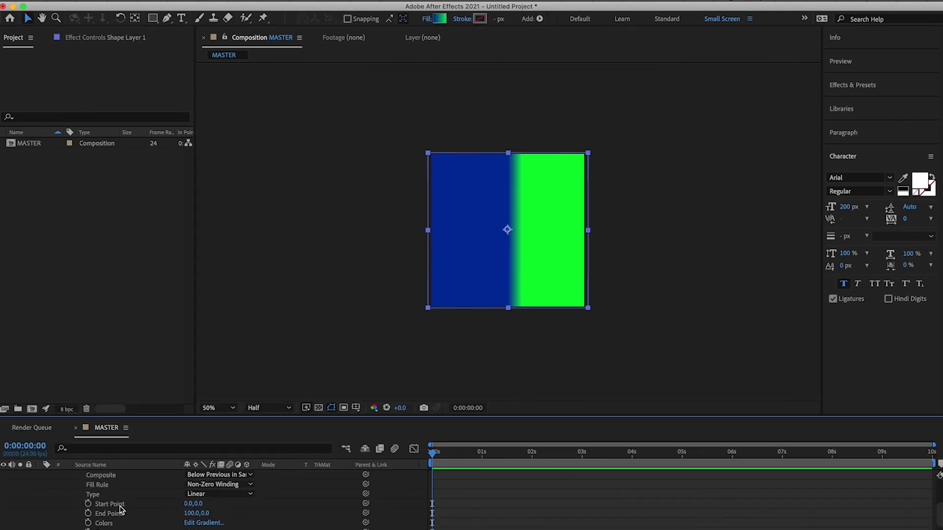
click(113, 504)
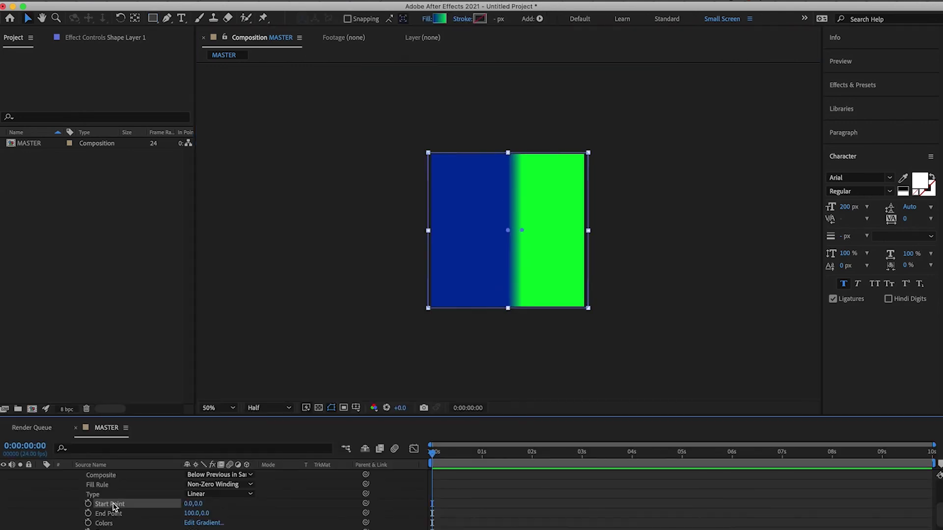
drag(508, 230, 460, 177)
drag(523, 231, 639, 362)
drag(460, 178, 447, 168)
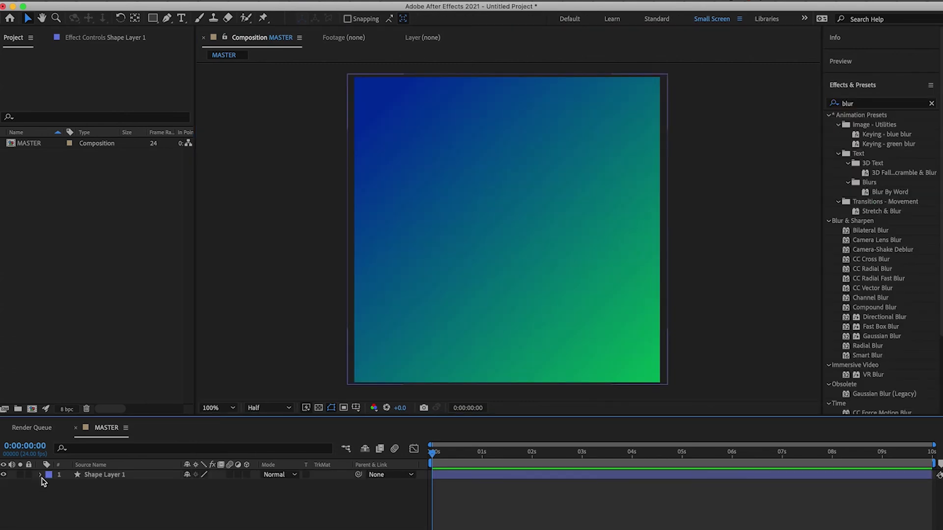
Add an adjustment layer above the gradient shape and name it blur.
right_click(74, 491)
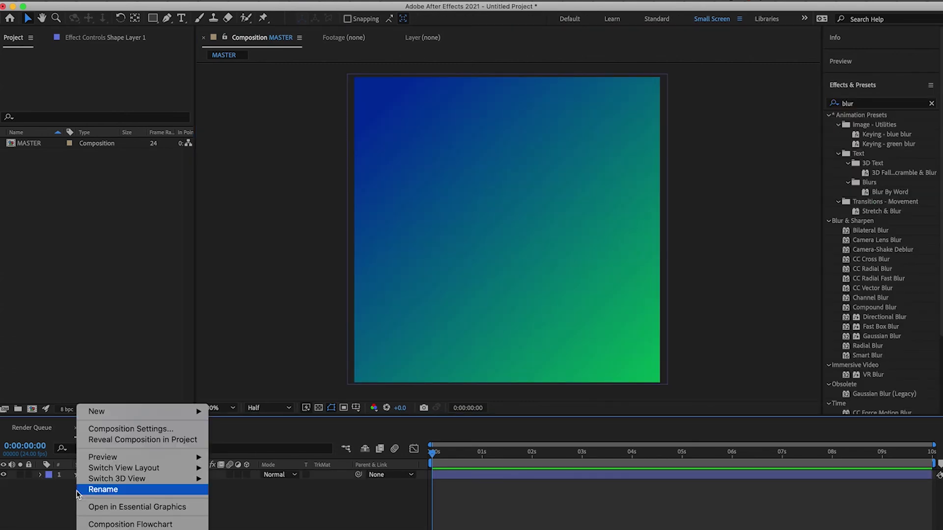
mouse_move(137, 460)
mouse_move(136, 411)
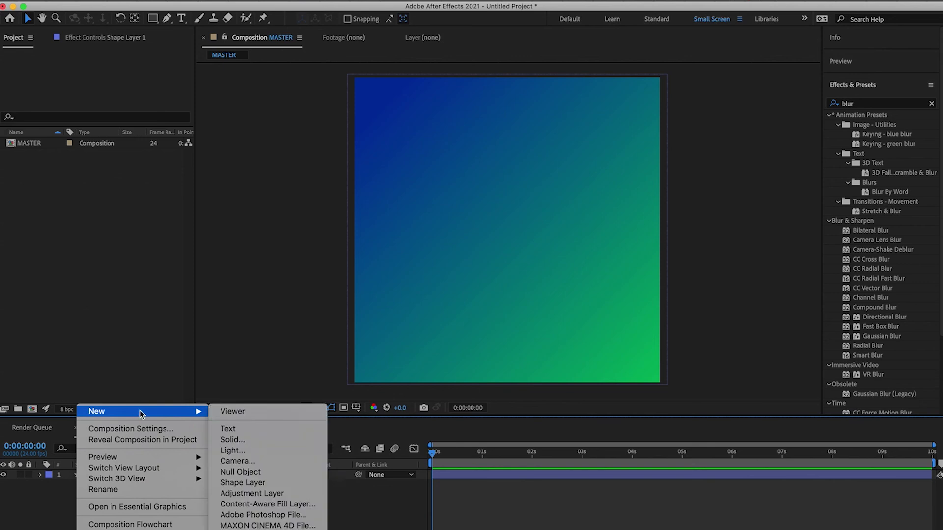
click(260, 494)
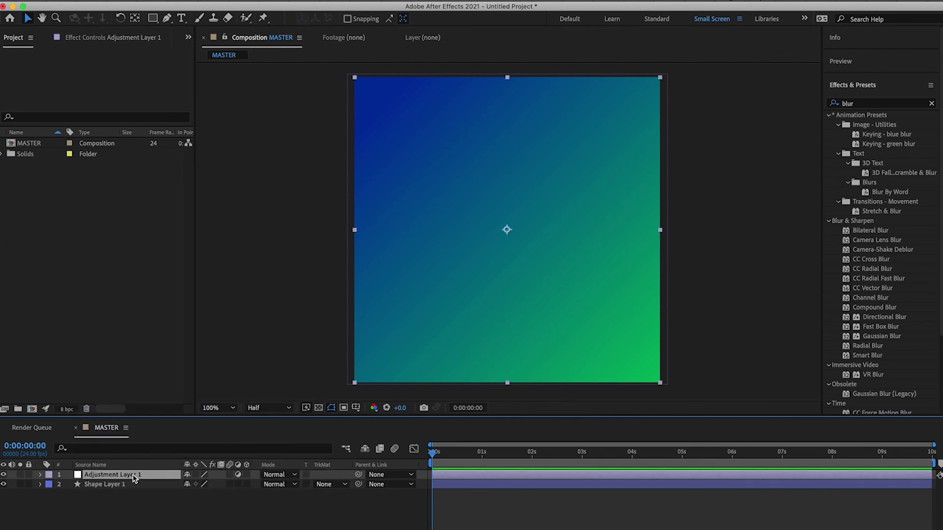
key(Return)
text(blur)
key(Return)
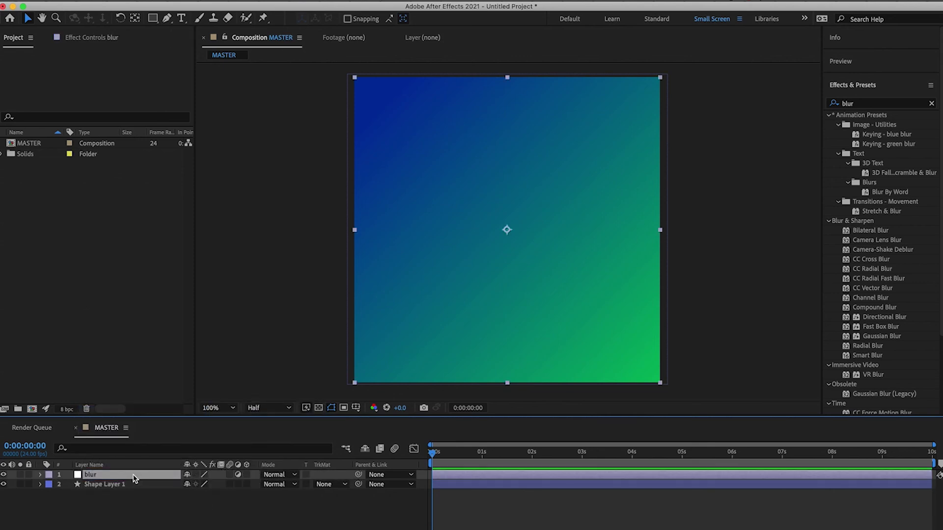
Apply Gaussian Blur to the adjustment layer with Blurriness 80 and Repeat Edge Pixels enabled.
click(892, 104)
double_click(890, 100)
text(gaus)
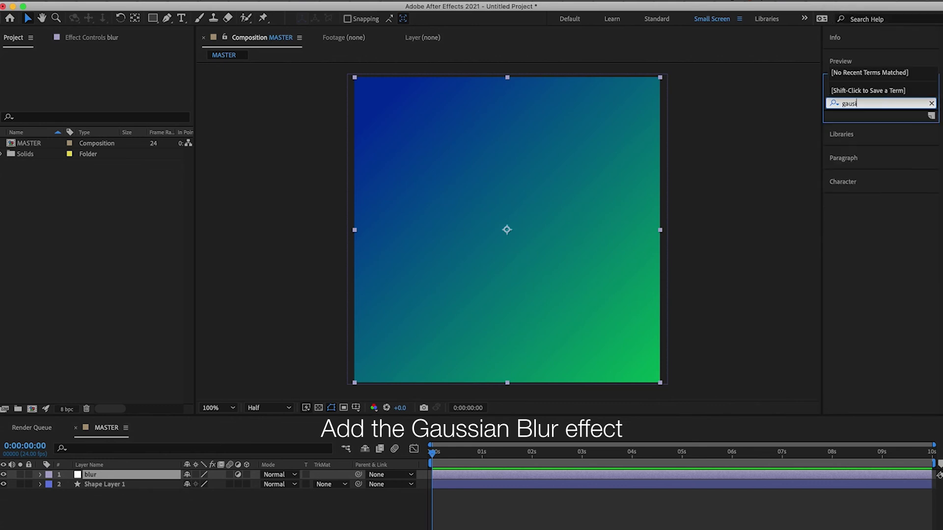
text(sian)
drag(881, 125, 98, 476)
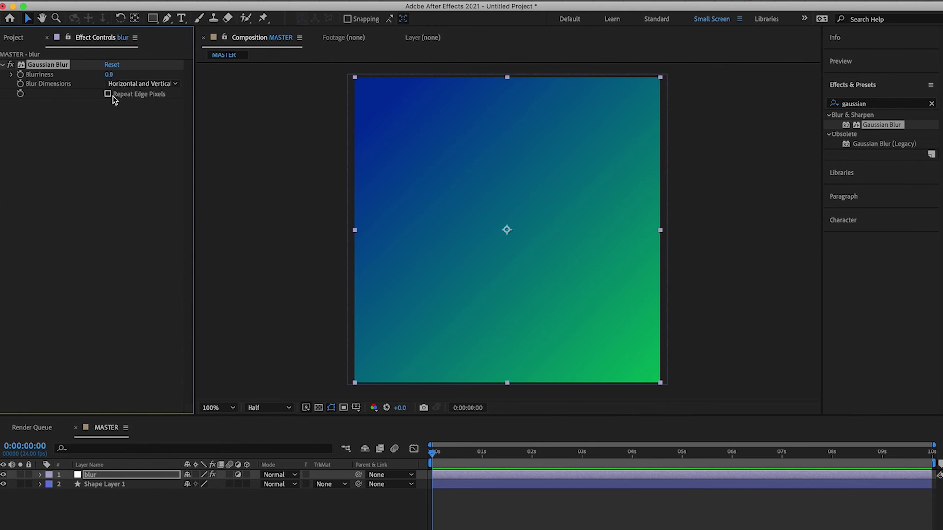
click(109, 75)
text(78.7)
key(Return)
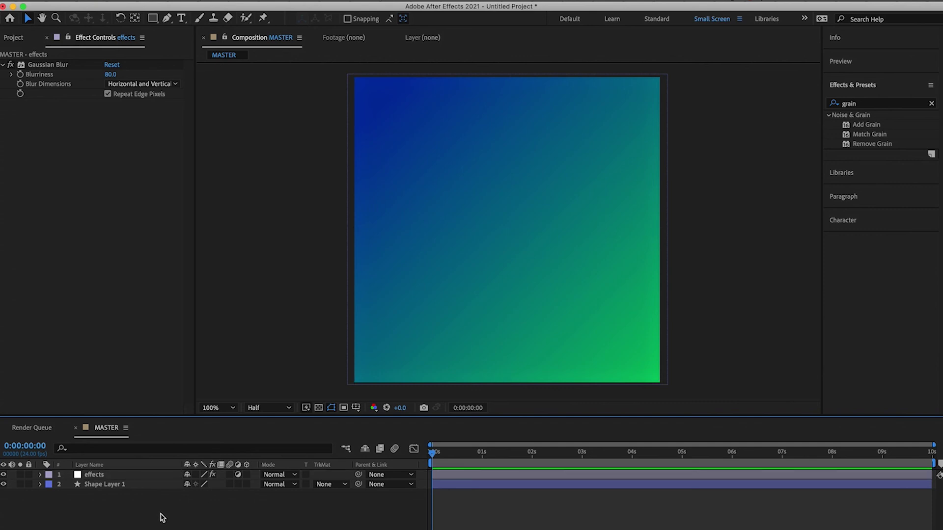
Apply the Add Grain effect to the effects adjustment layer and inspect its preview area up close.
click(872, 126)
drag(874, 127, 101, 474)
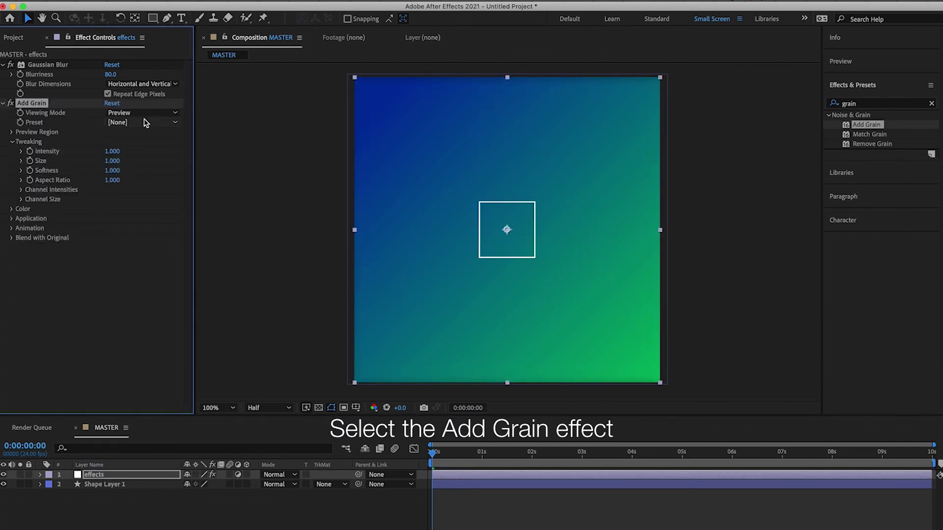
scroll(494, 231, up, 4)
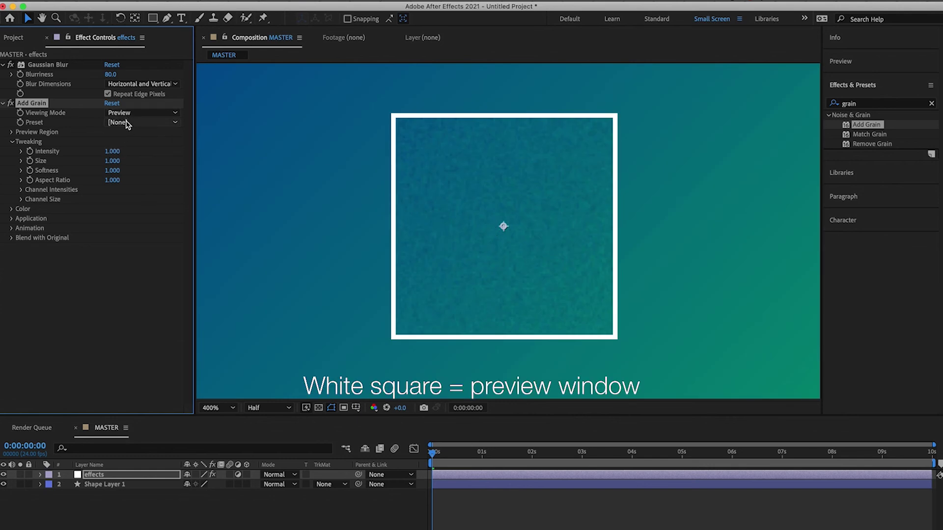
Try the Eastman EXR 100T, Kodak Vision 200T and Eastman Color High Speed Neg 400T grain presets.
click(132, 122)
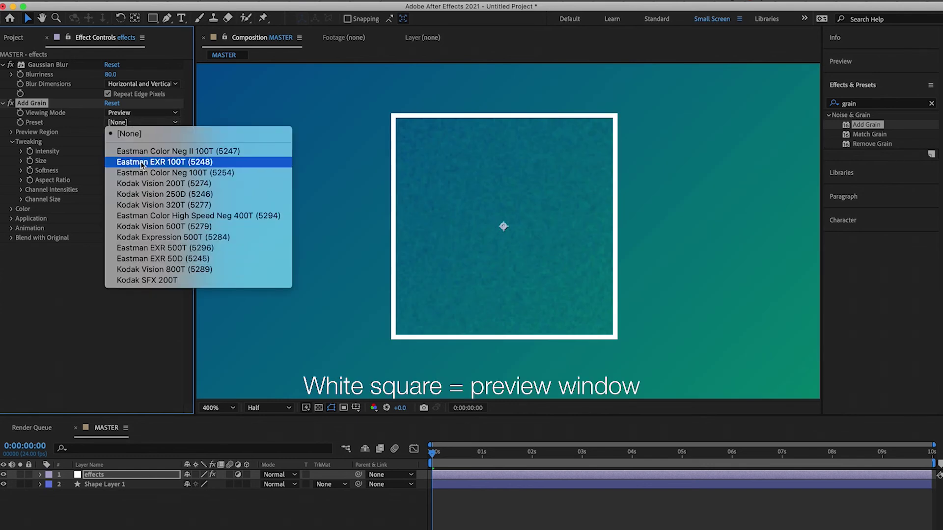
click(142, 163)
click(131, 122)
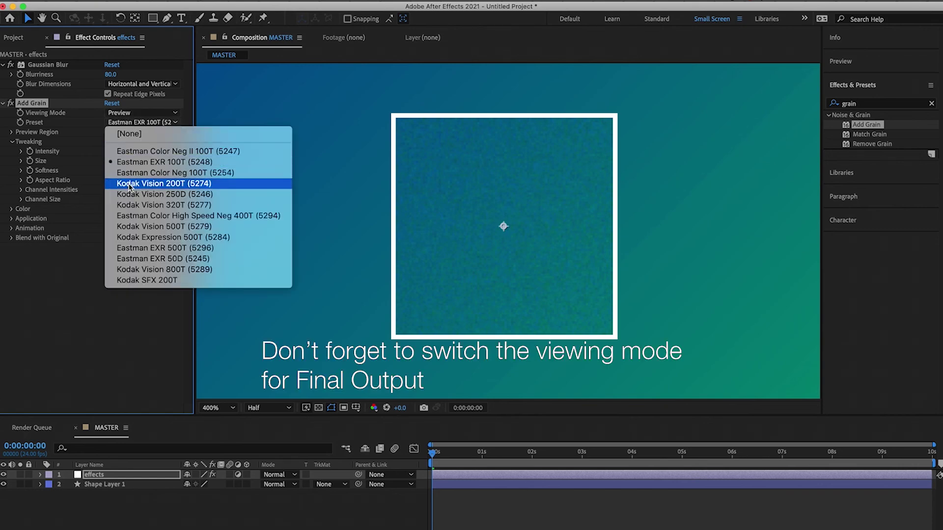
click(130, 185)
click(129, 123)
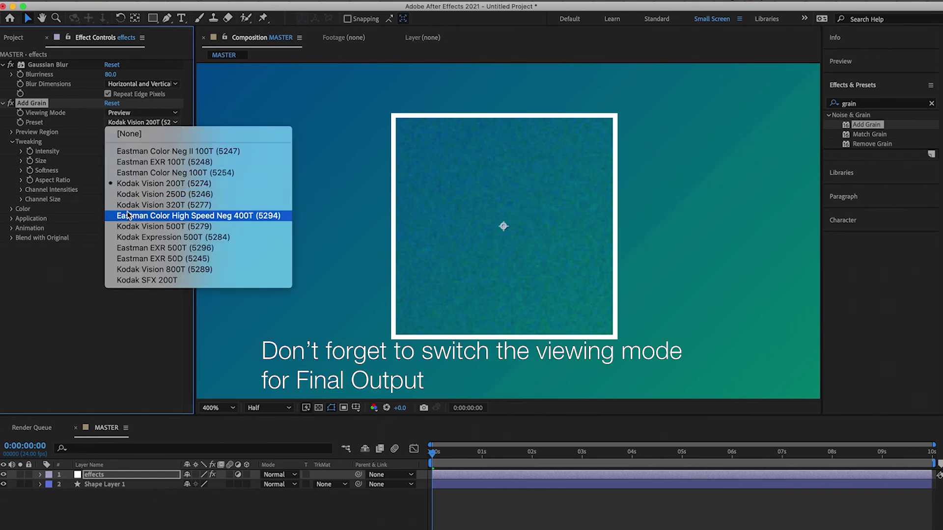
click(129, 216)
click(138, 125)
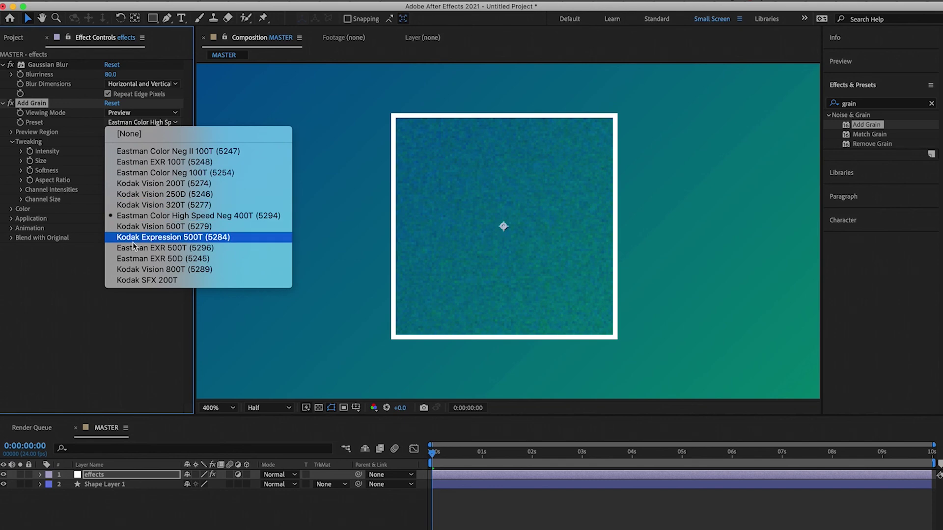
click(131, 217)
Set Add Grain to Final Output viewing, intensity 3 and monochromatic grain, using the Eastman EXR 50D (5245) preset.
click(143, 123)
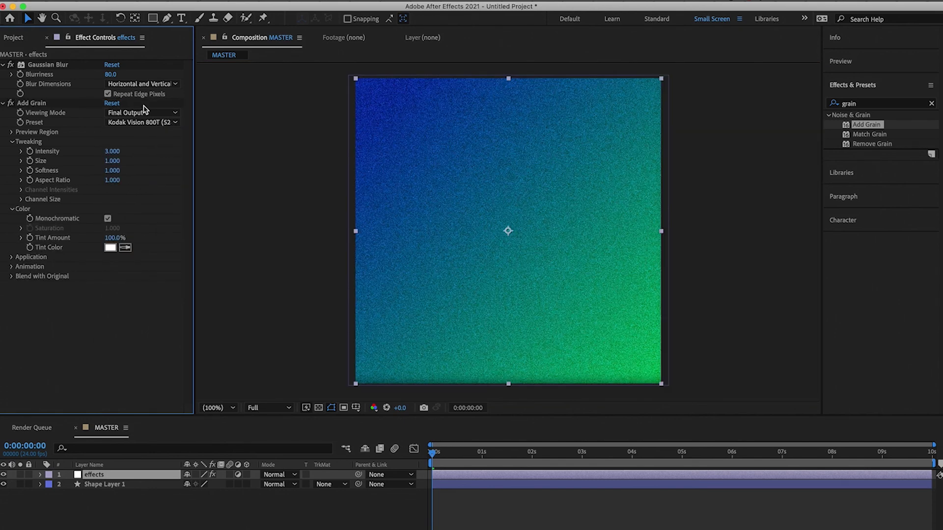
click(142, 123)
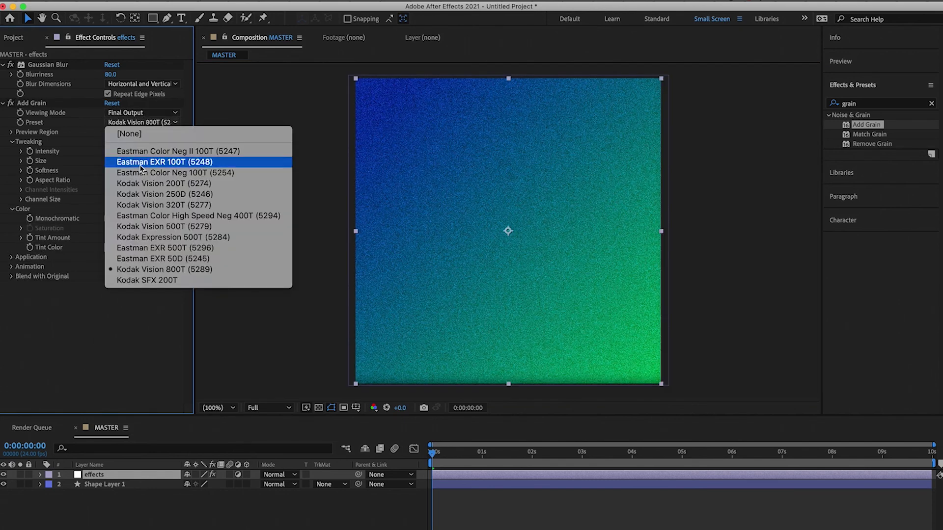
click(137, 260)
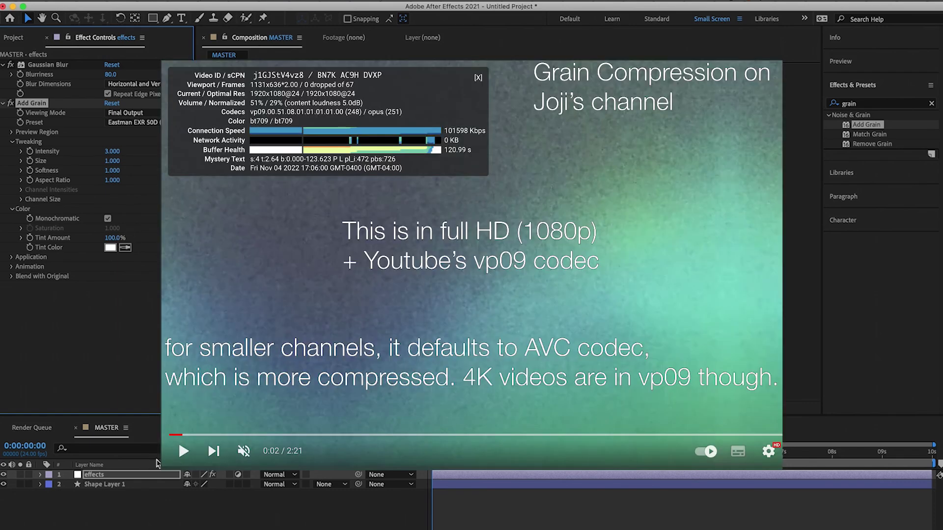
Switch to Finder and preview the gradient background file.
click(32, 529)
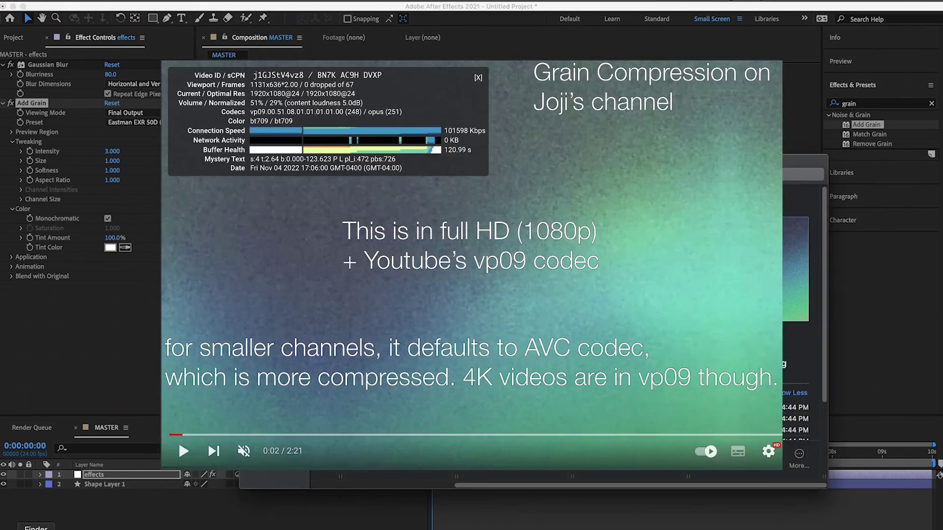
key(space)
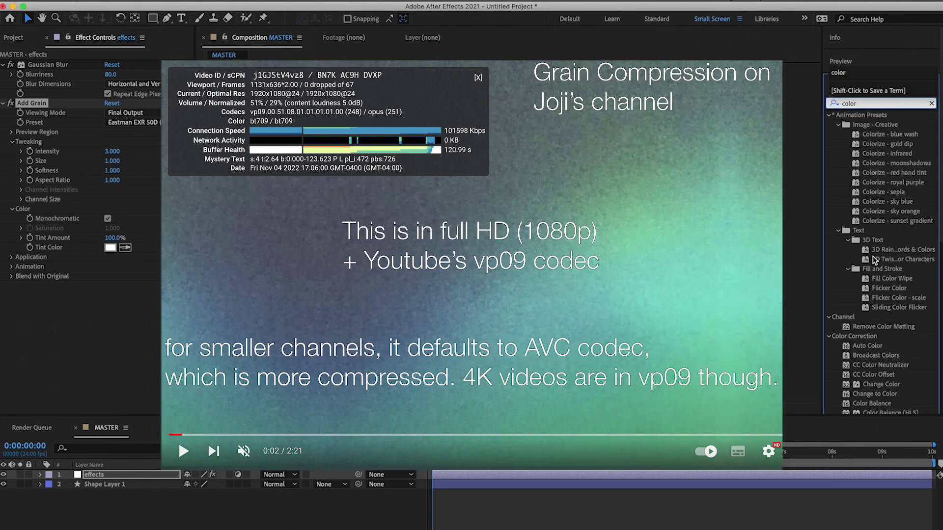
Find the Lumetri Color effect and apply it to the effects layer below Add Grain.
key(super+a)
text(lumetri)
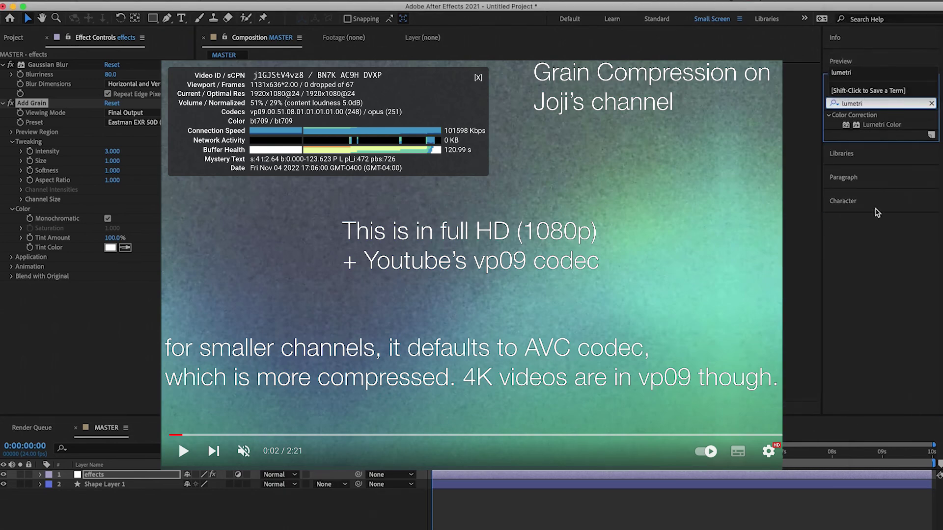
drag(874, 126, 131, 297)
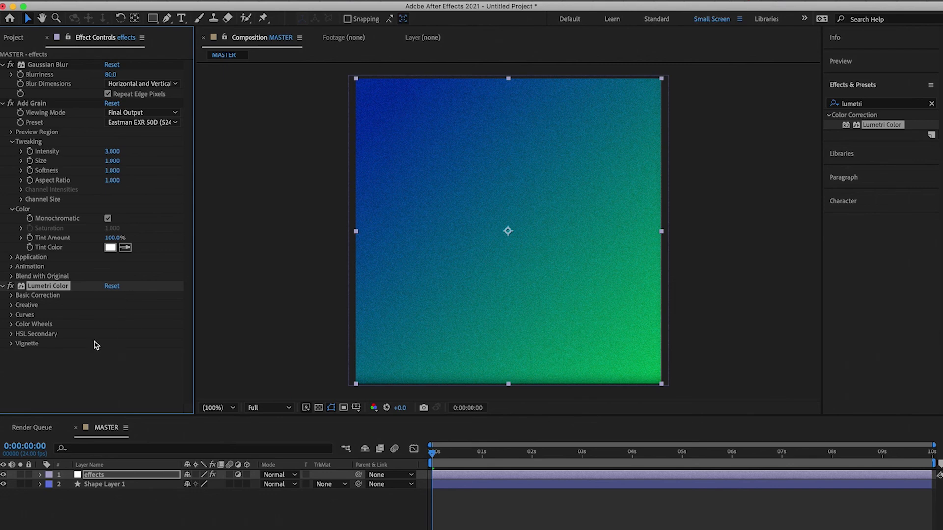
Lower the Lumetri Color saturation under Basic Correction to 90, and reduce it further.
click(11, 295)
scroll(36, 324, down, 3)
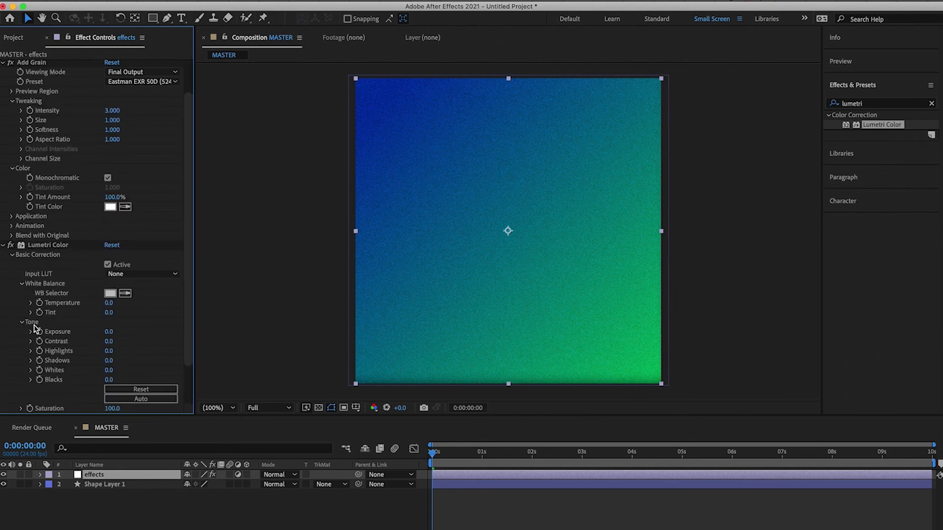
click(112, 361)
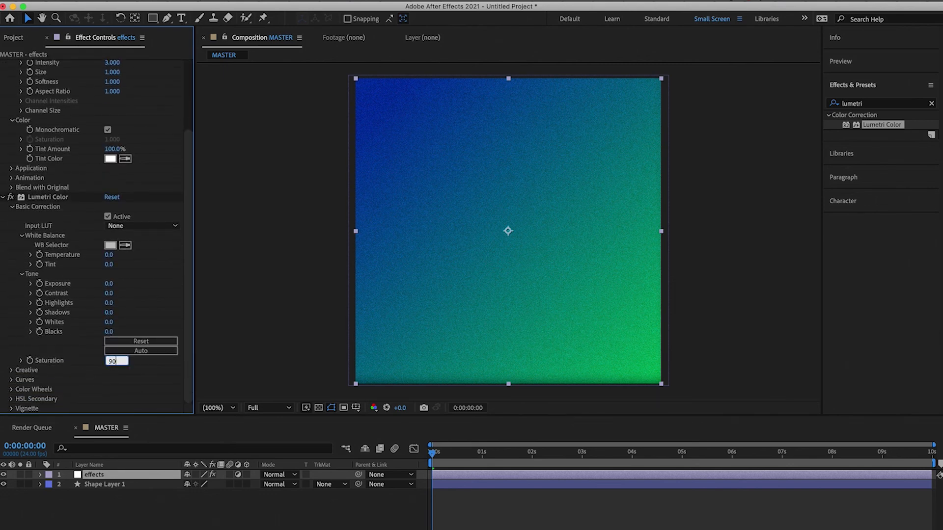
key(Return)
drag(118, 366, 111, 365)
key(Return)
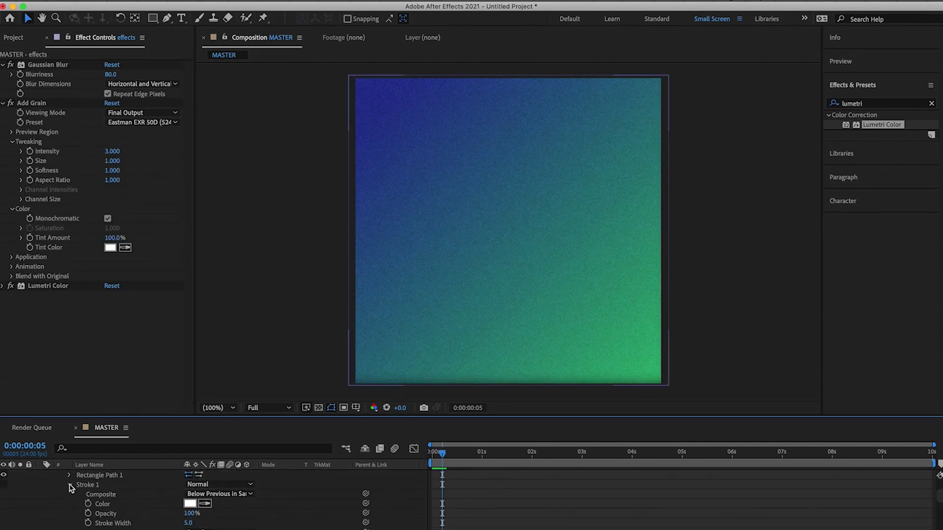
Edit the colours of the shape layer's linear Gradient Fill, giving it a darker blue.
click(71, 487)
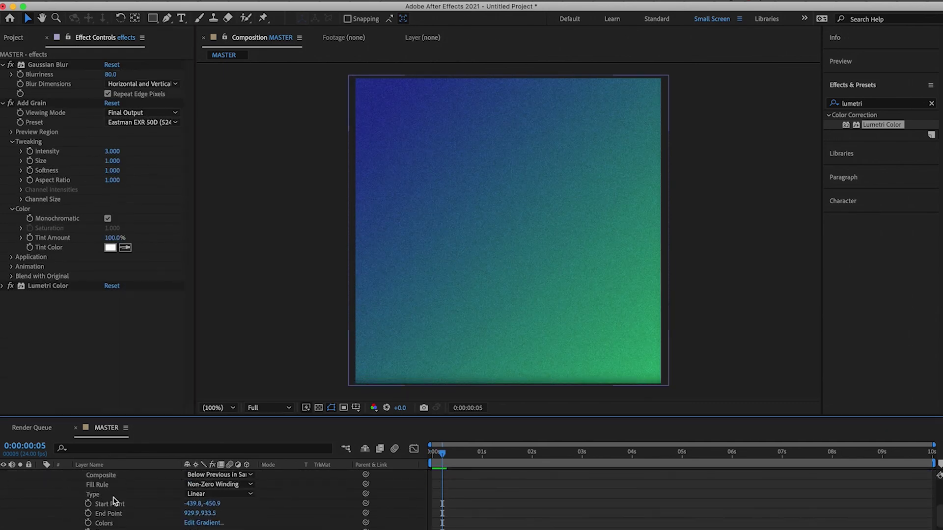
scroll(148, 496, down, 2)
click(204, 502)
drag(468, 154, 161, 140)
click(160, 296)
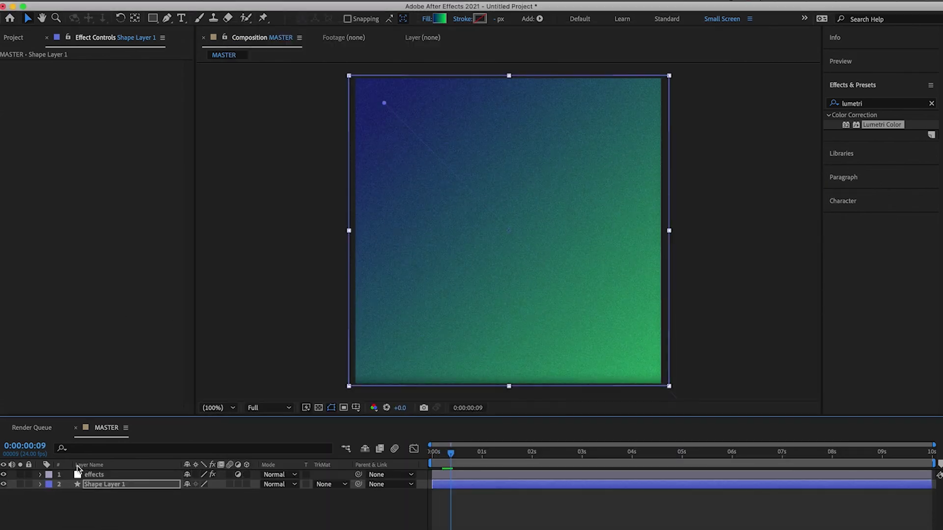
Move the gradient's start point to near the square's top centre, at about -28.9, -367.5.
click(51, 503)
scroll(113, 511, down, 2)
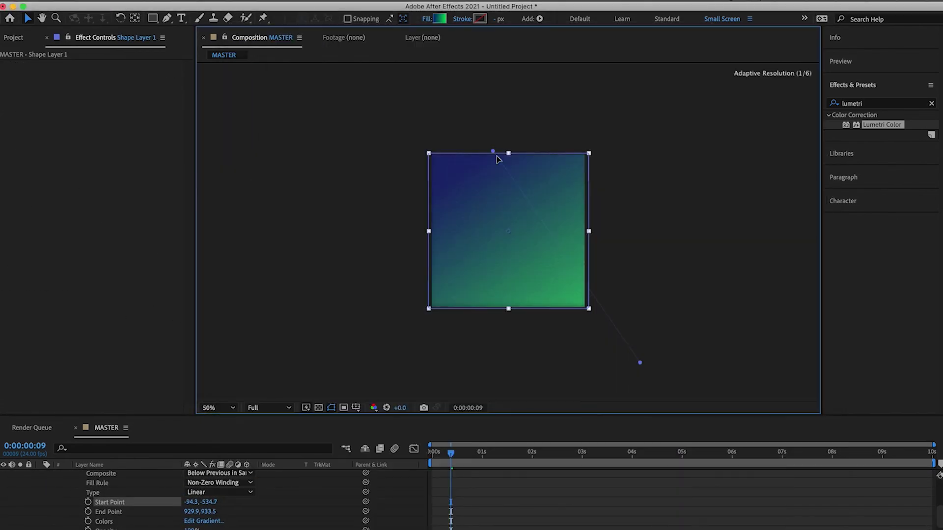
drag(497, 152, 499, 167)
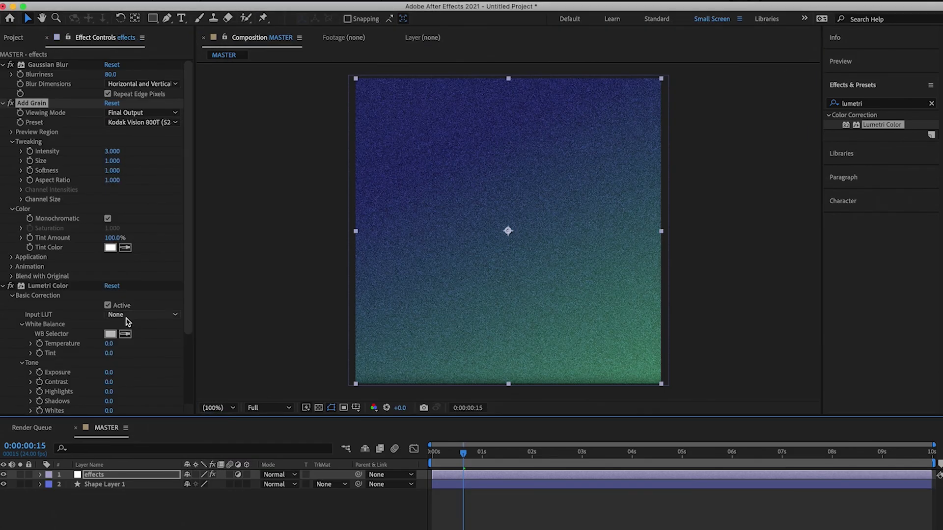
Set the Add Grain intensity to 2 and its tint amount to 60%.
drag(113, 151, 107, 151)
click(20, 198)
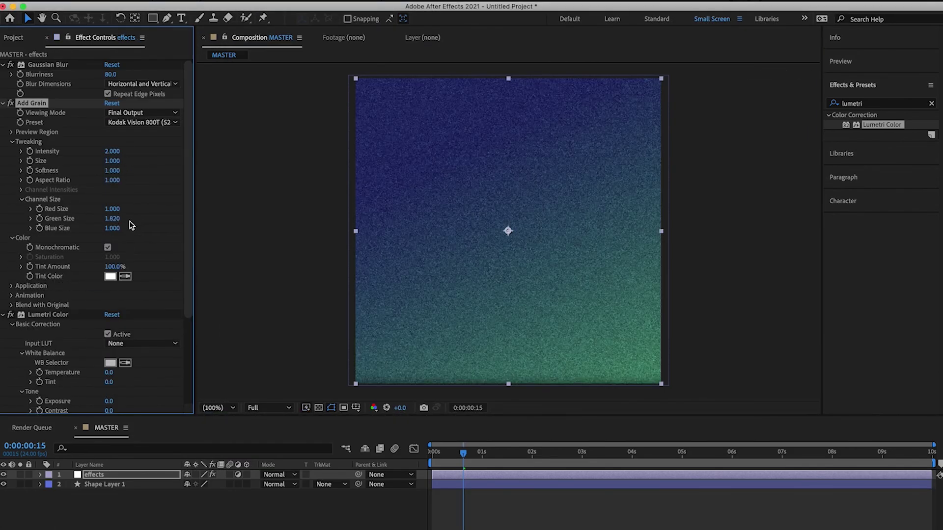
drag(118, 267, 105, 267)
Try the Screen blending mode for Add Grain, switch it to Film, and fine-tune the shadows amount.
click(12, 286)
click(115, 296)
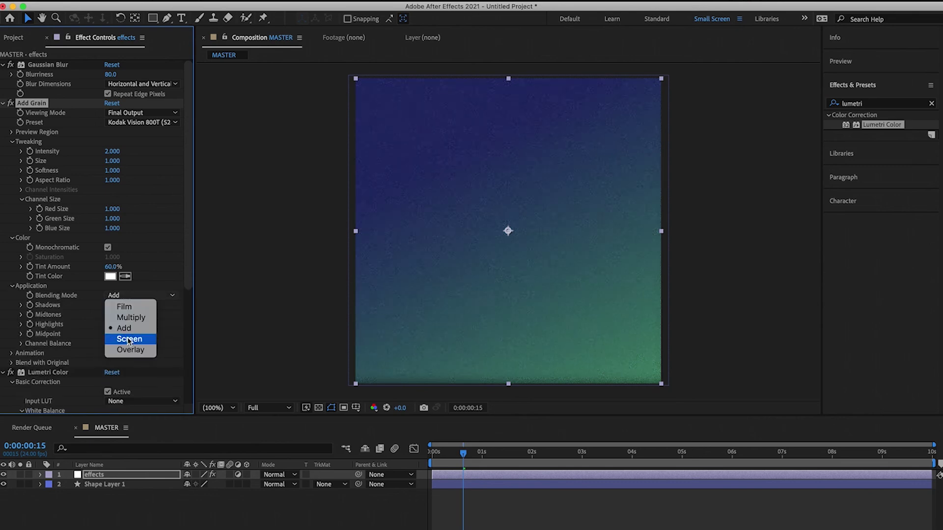
click(129, 339)
click(114, 295)
click(124, 307)
drag(112, 305, 110, 308)
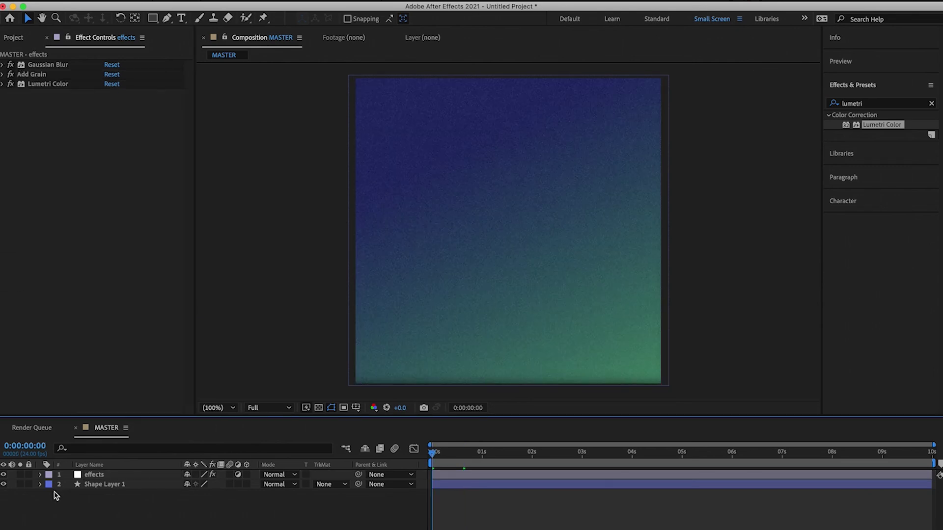
Add keyframes for the Gradient Fill's Start Point and End Point at 0:00:00:00 on Shape Layer 1.
click(40, 484)
scroll(46, 516, down, 2)
scroll(52, 516, down, 5)
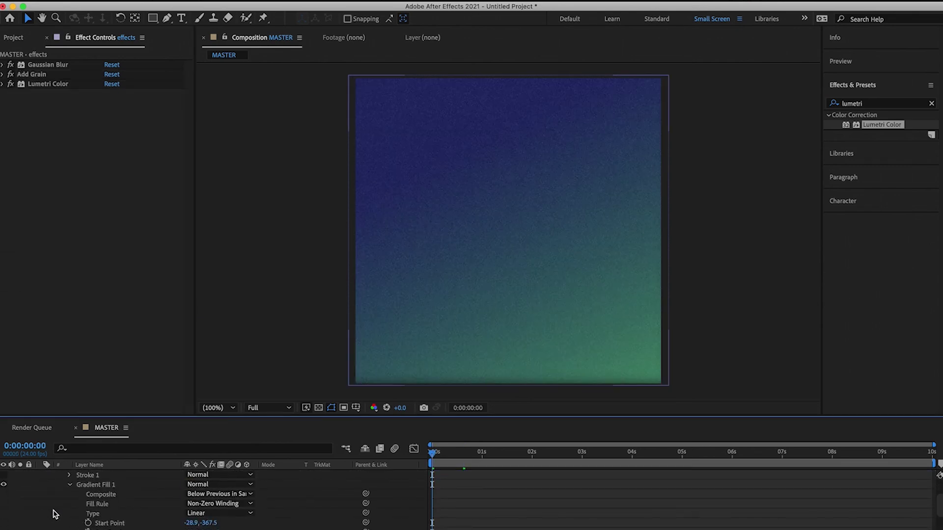
click(88, 494)
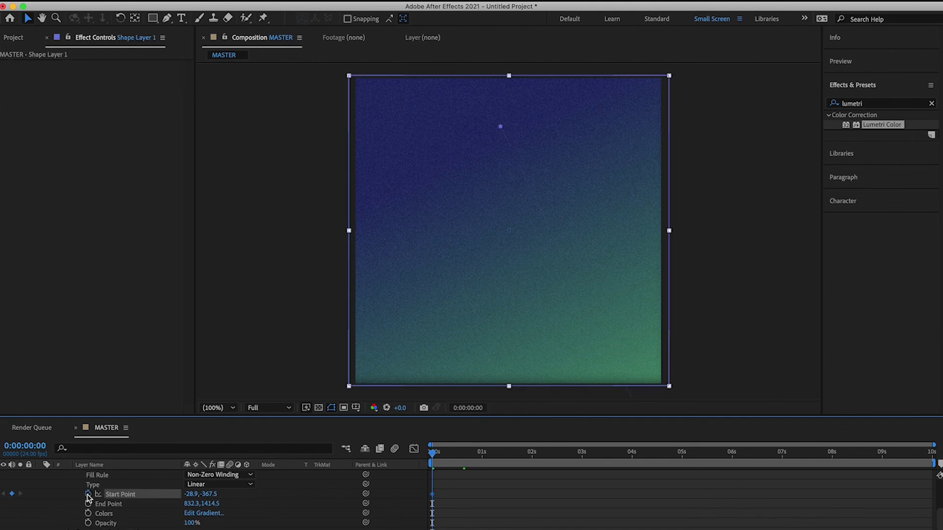
click(88, 504)
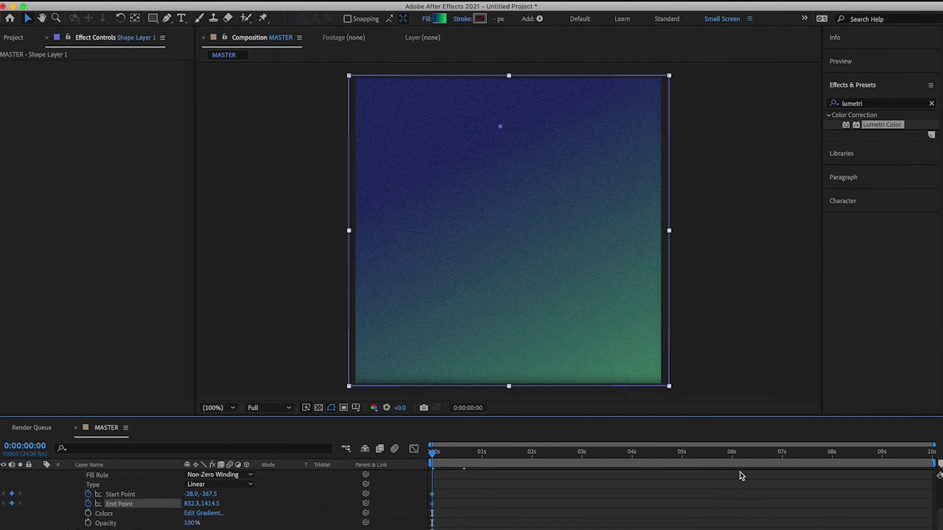
At 0:00:09:23, move the gradient's start point beyond the square's upper-right corner, to about 645.6, -649.
drag(831, 452, 933, 452)
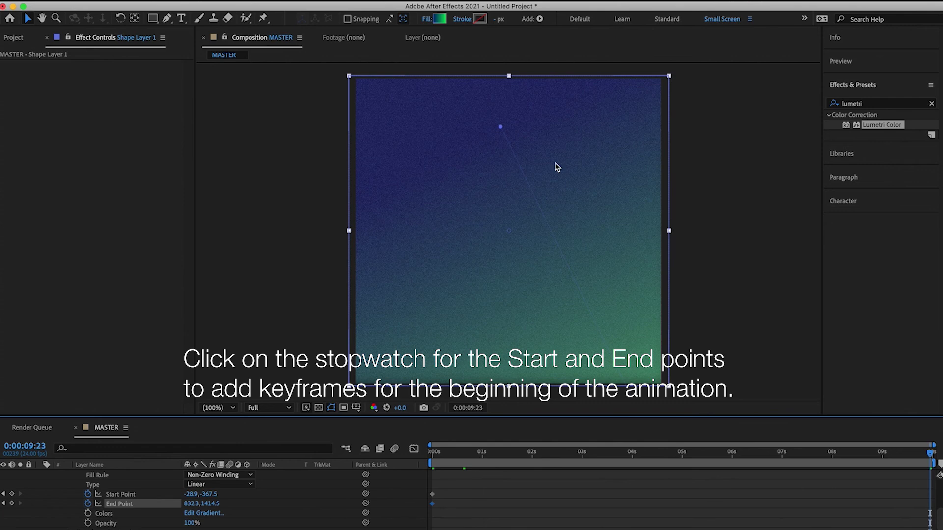
key(comma)
drag(506, 178, 600, 139)
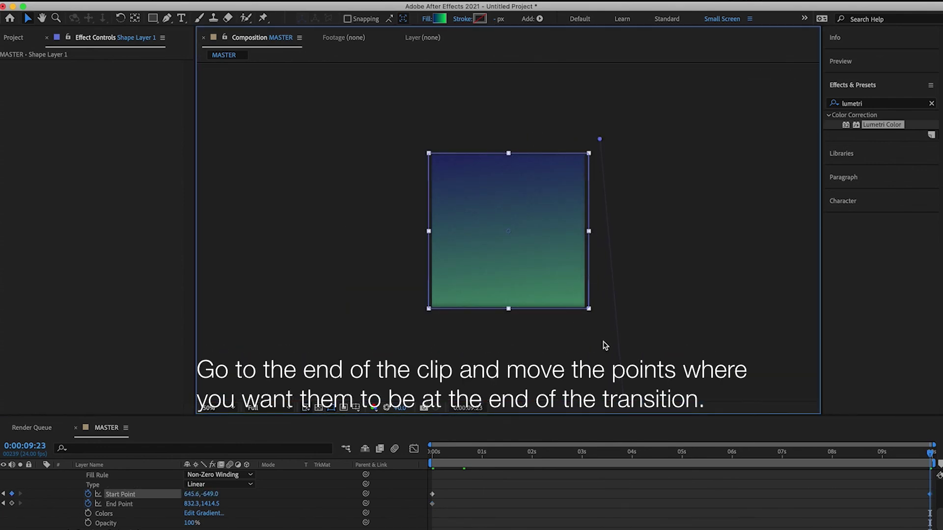
At 0:00:09:23, move the gradient's end point far below the square to about -852.8, 2746.5, and return to the first frame.
key(period)
key(comma)
key(comma)
key(comma)
key(comma)
key(comma)
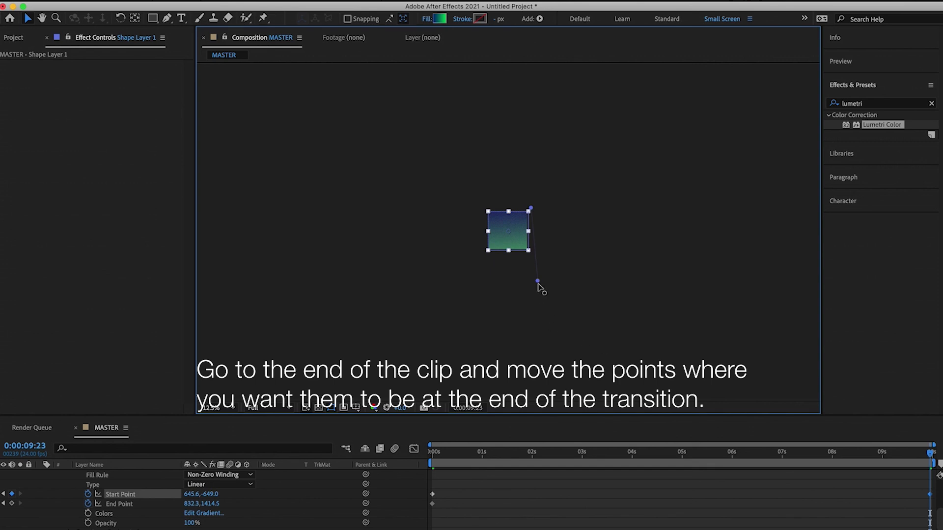
key(period)
drag(567, 331, 447, 425)
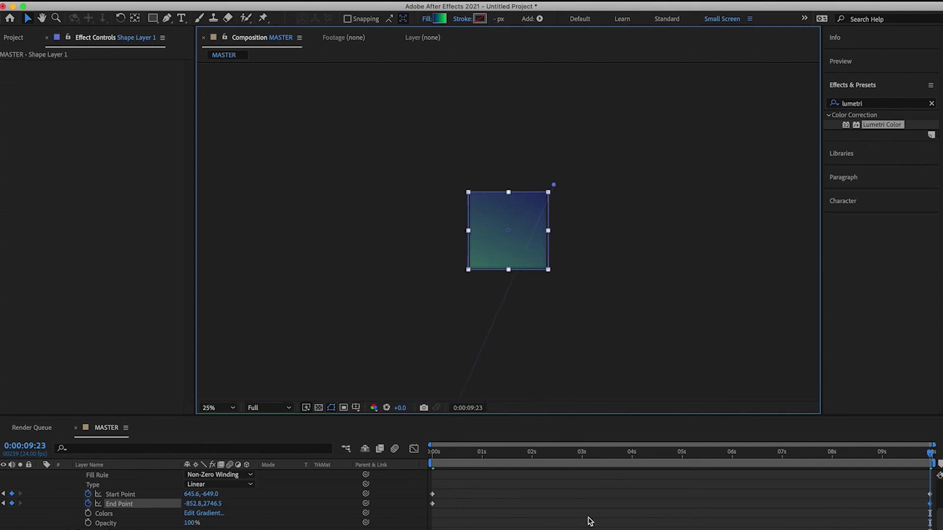
key(Home)
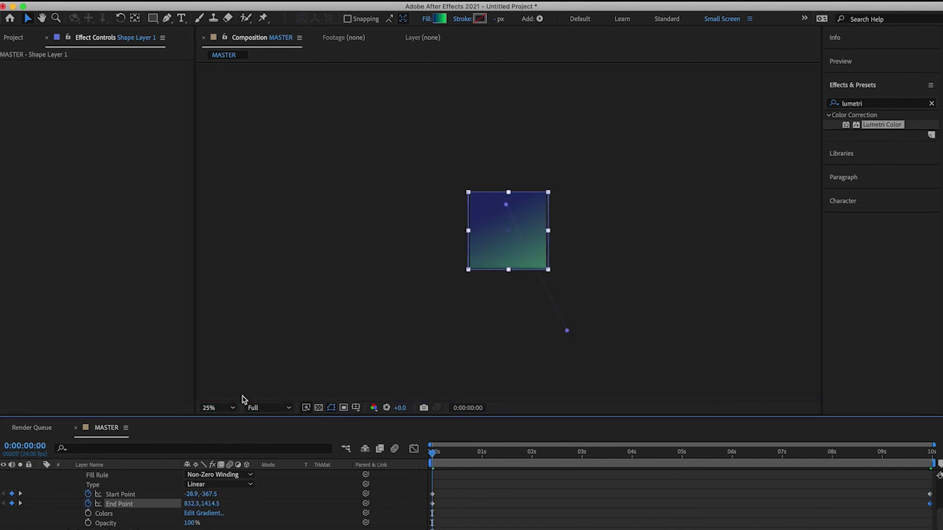
click(219, 408)
click(231, 208)
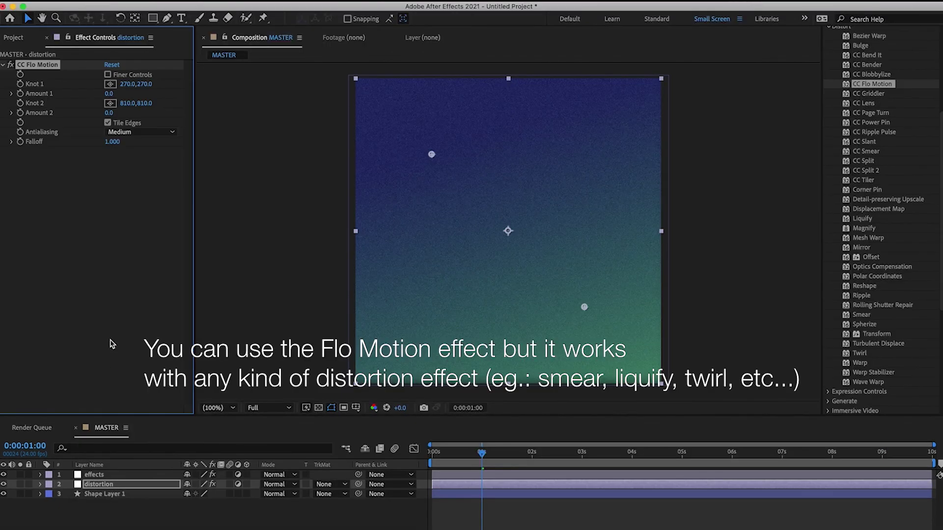
Adjust CC Flo Motion: Knot 1 at -350, 368 with Amount 143, Knot 2 at 892, 116 with Amount 396, and Falloff 1.98.
drag(108, 93, 123, 93)
drag(432, 154, 408, 142)
drag(112, 141, 169, 135)
drag(408, 142, 573, 252)
drag(108, 93, 137, 94)
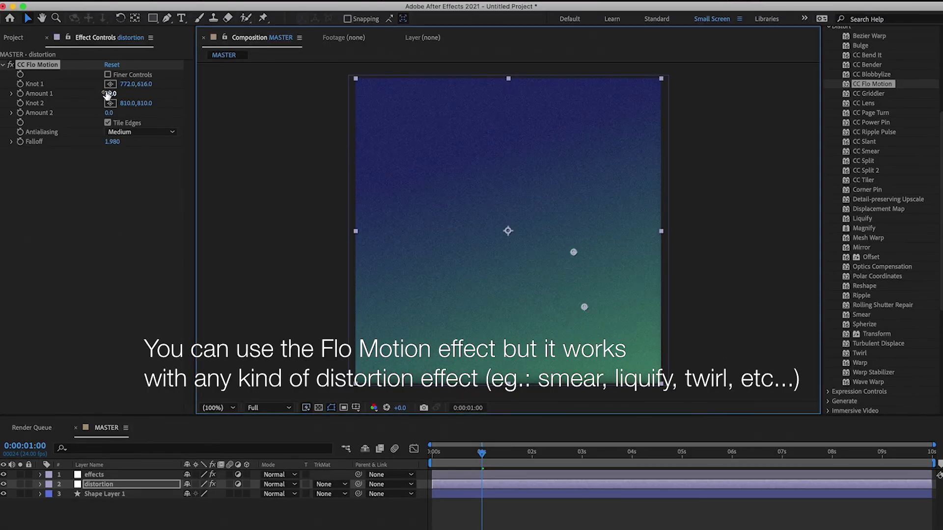
drag(573, 252, 522, 157)
drag(584, 307, 609, 111)
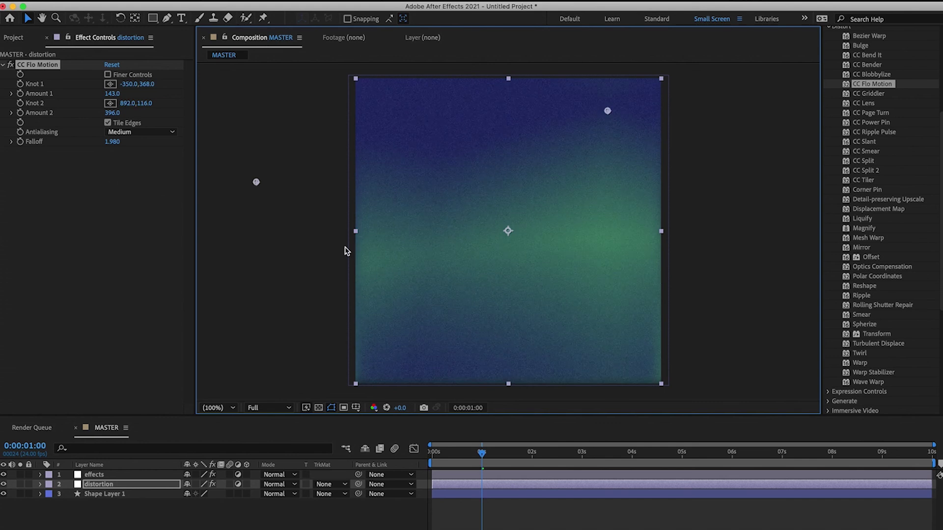
Reselect the distortion layer and preview the distorted gradient at different times.
click(347, 248)
click(113, 479)
click(105, 486)
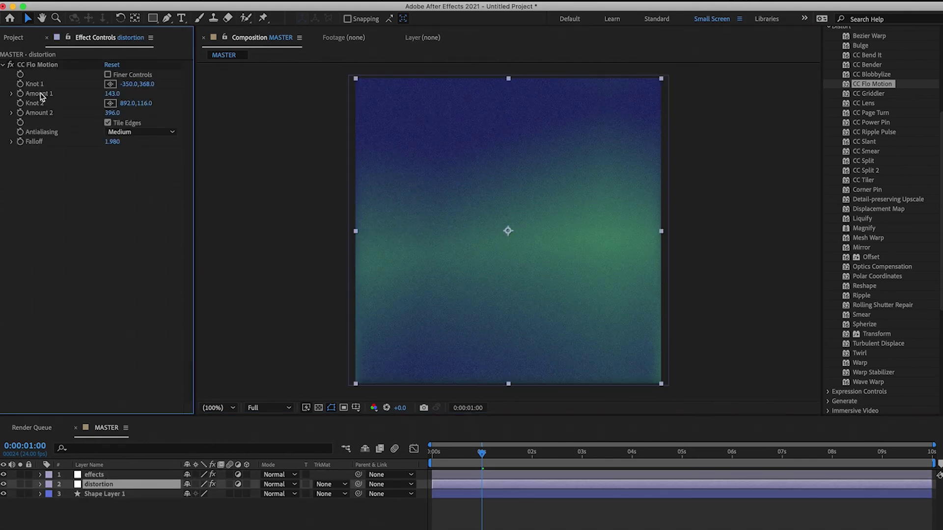
click(110, 86)
key(space)
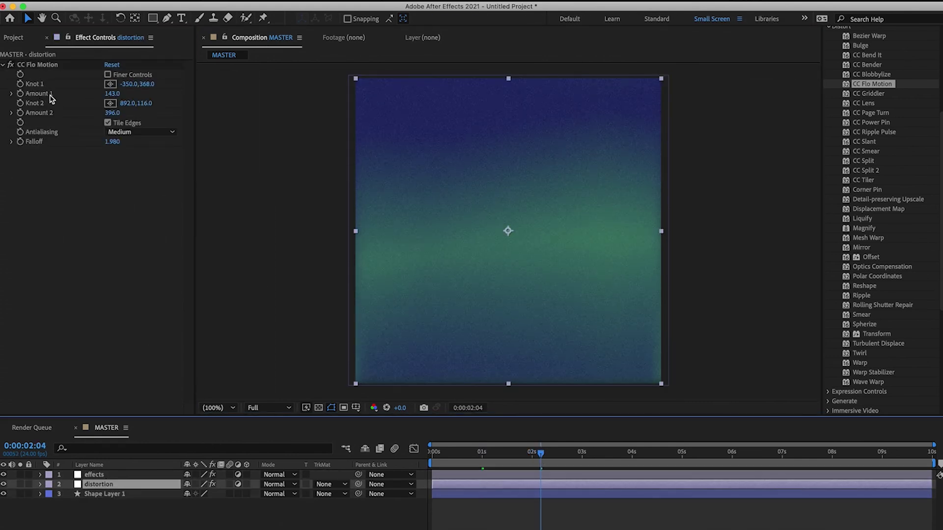
click(810, 452)
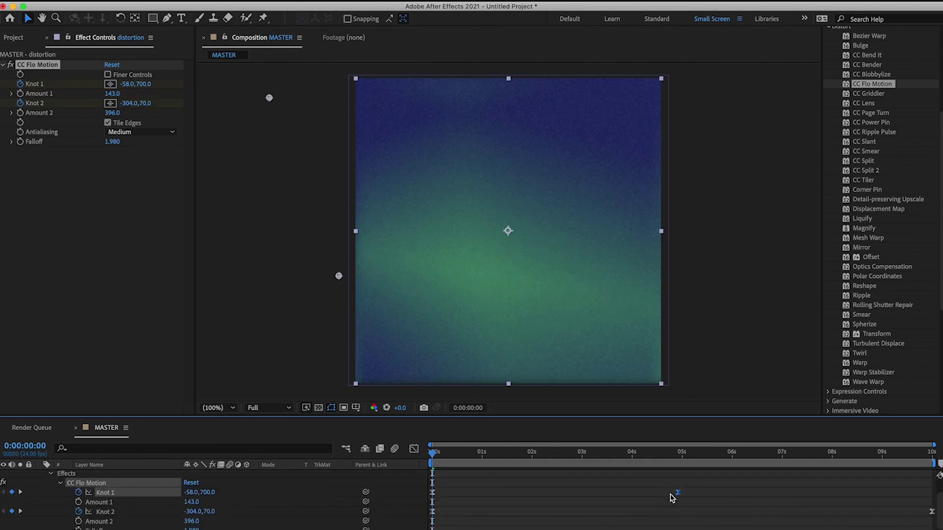
Delay the first Knot 2 keyframe to about 4 seconds and play back the animation.
click(432, 512)
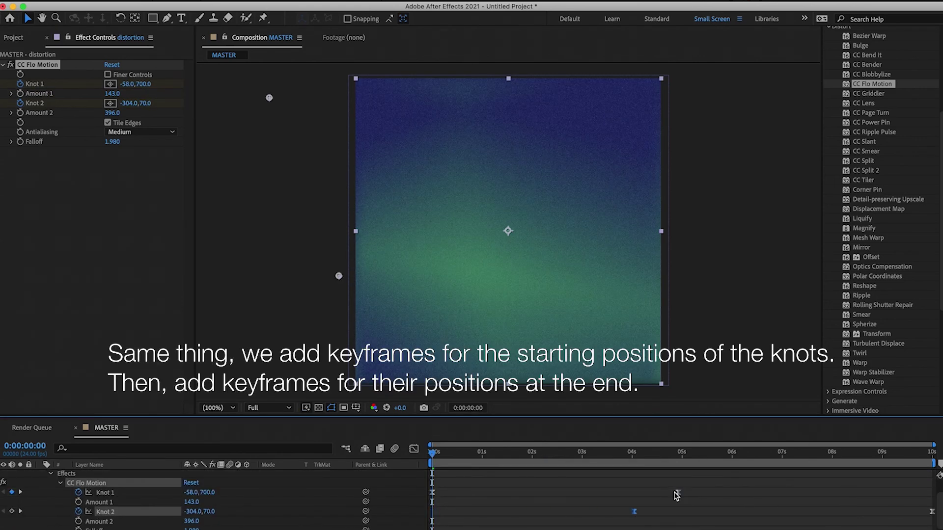
key(space)
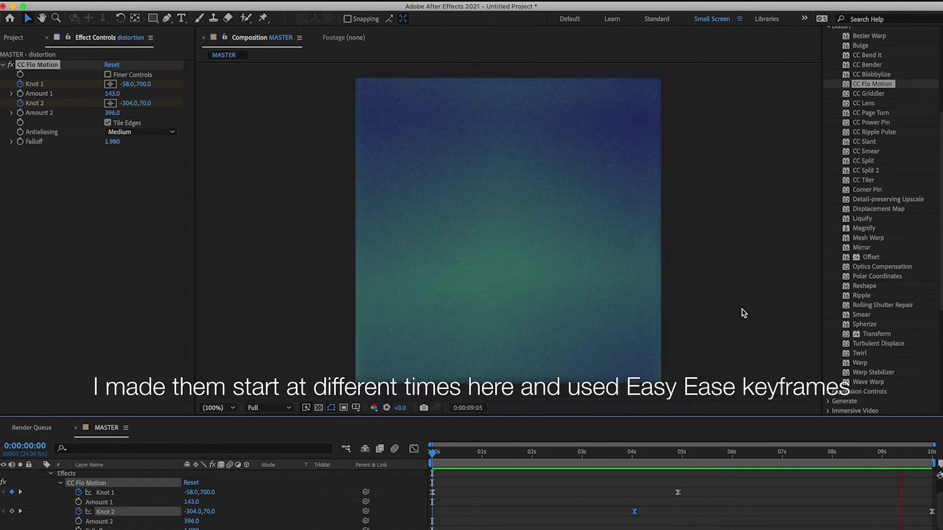
key(space)
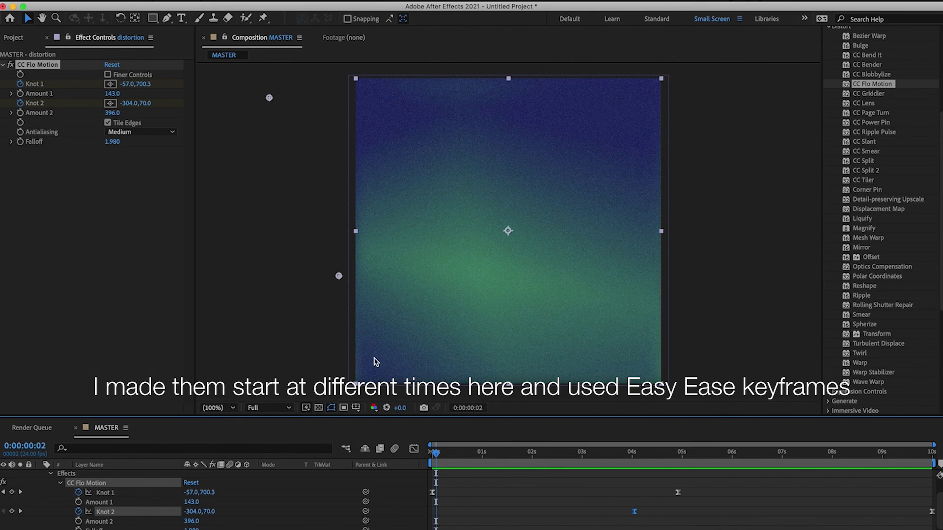
Add the MASTER composition to the render queue for export.
click(96, 1)
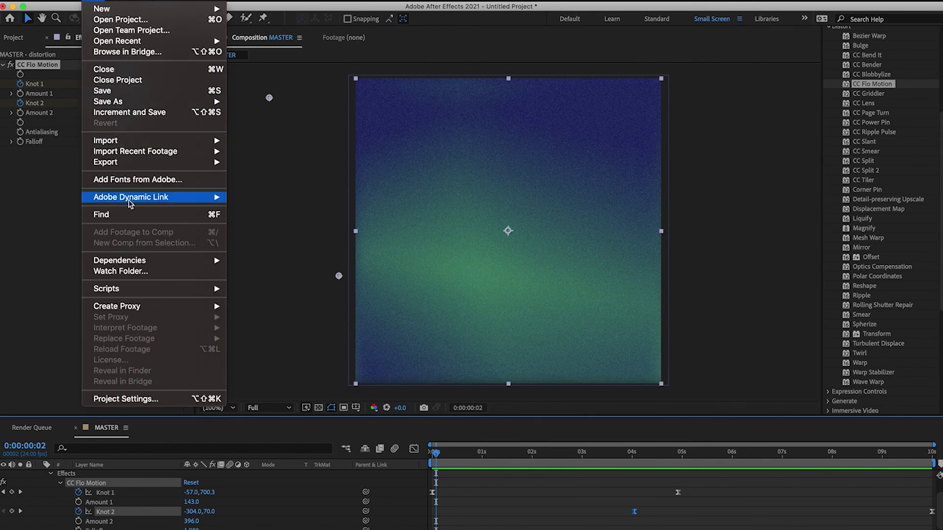
mouse_move(126, 163)
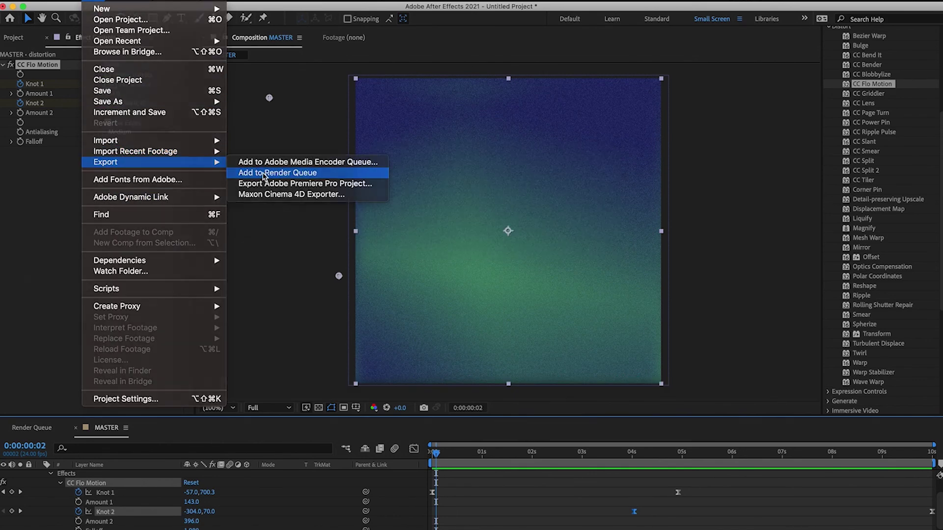
click(264, 175)
click(83, 507)
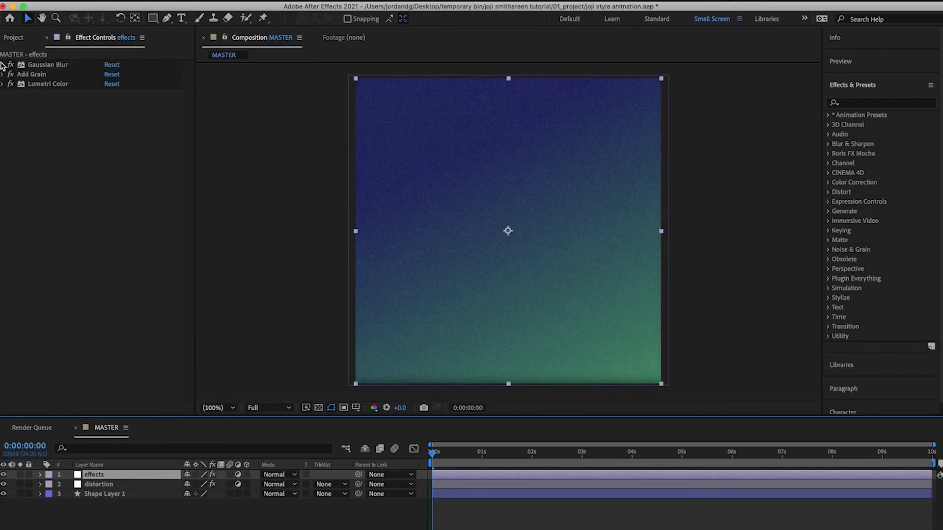
Review the Gaussian Blur, Add Grain and Lumetri Color settings on the effects layer.
click(2, 64)
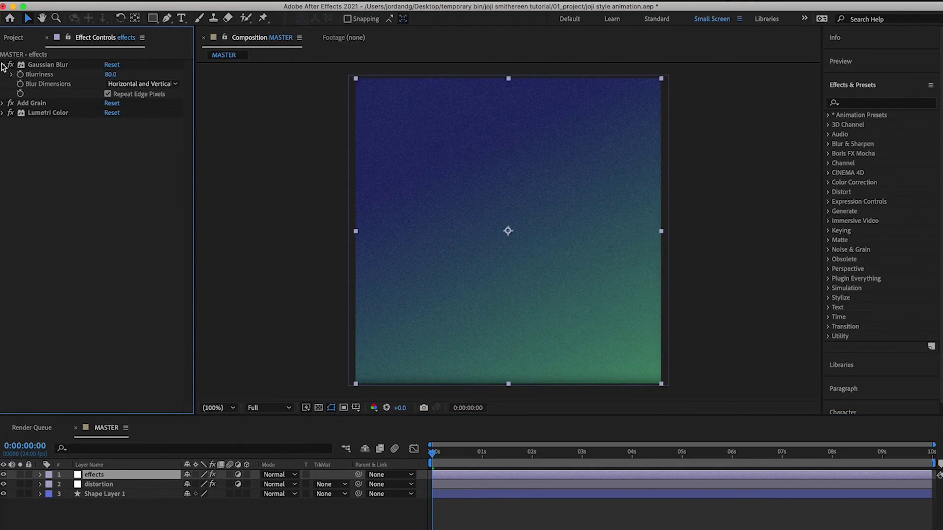
click(3, 65)
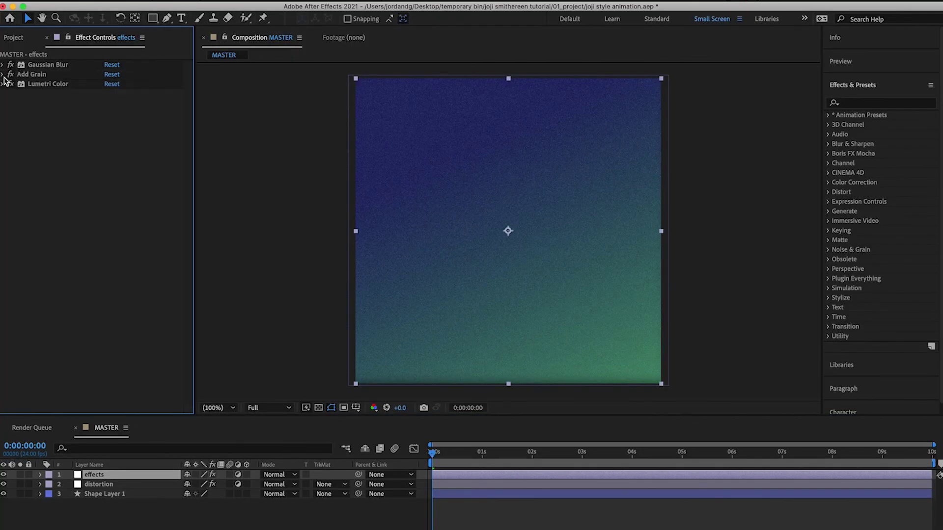
click(3, 74)
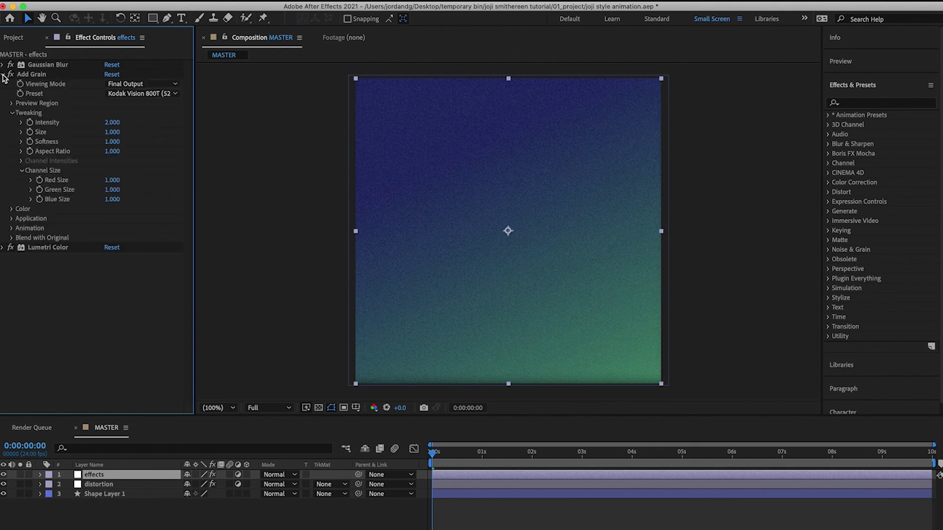
click(3, 75)
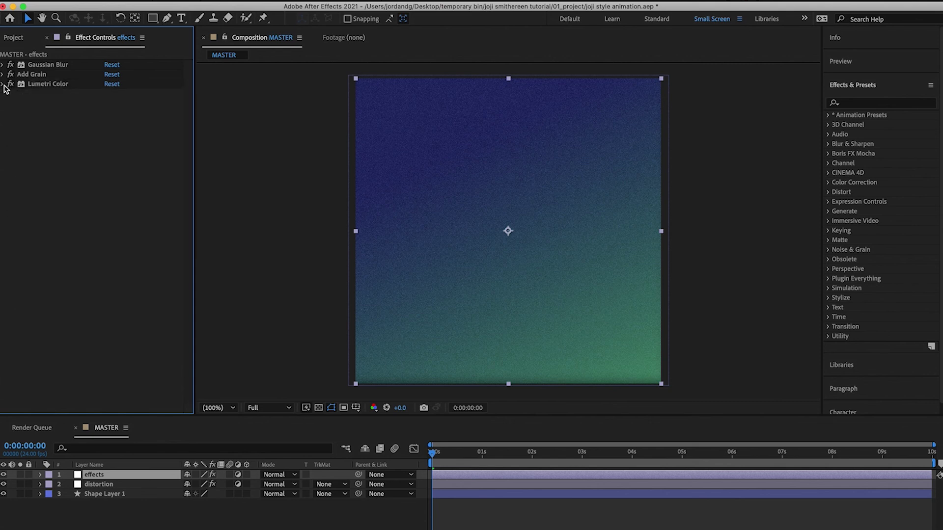
click(3, 85)
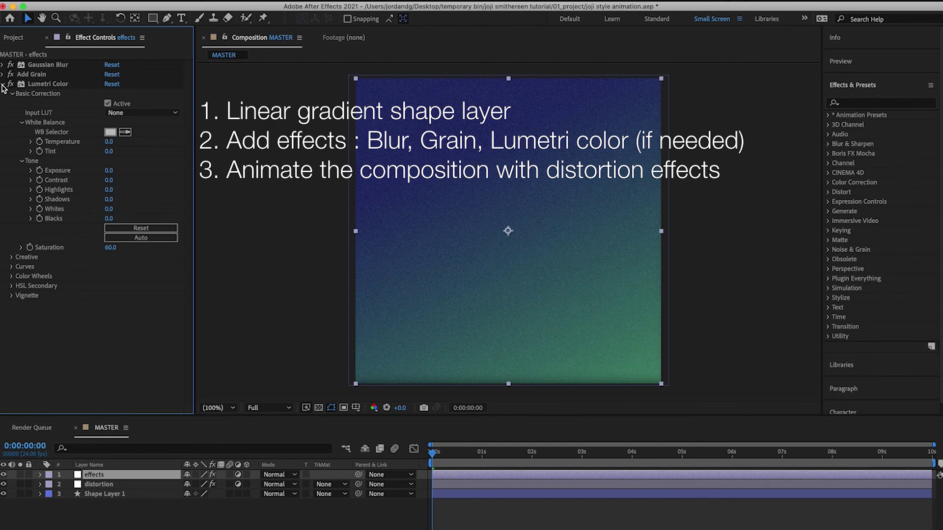
click(3, 85)
Select the distortion layer and review its CC Flo Motion and Turbulent Noise settings.
key(super+Down)
click(2, 65)
click(3, 75)
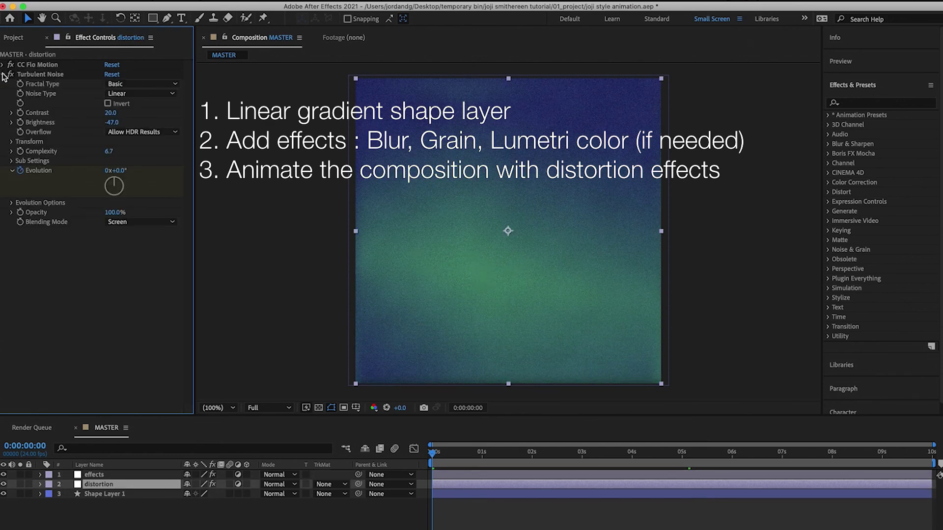
click(4, 75)
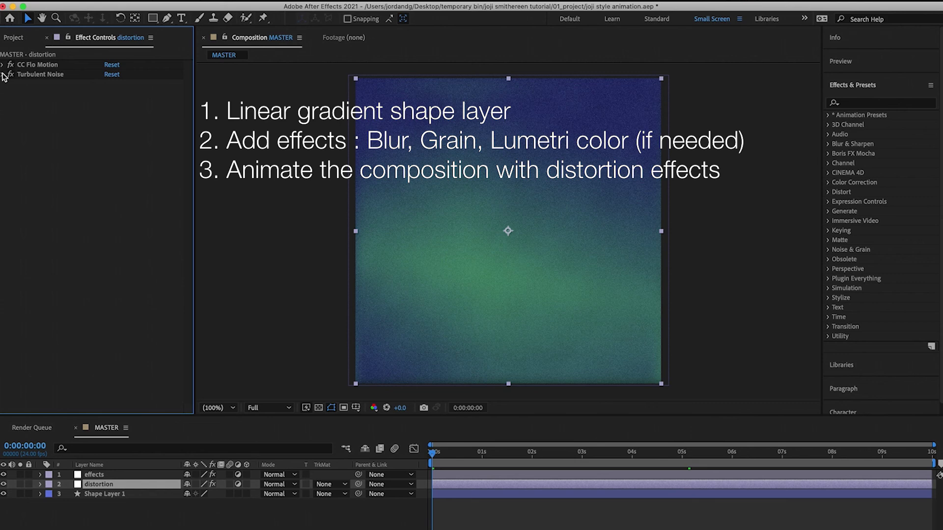
click(4, 75)
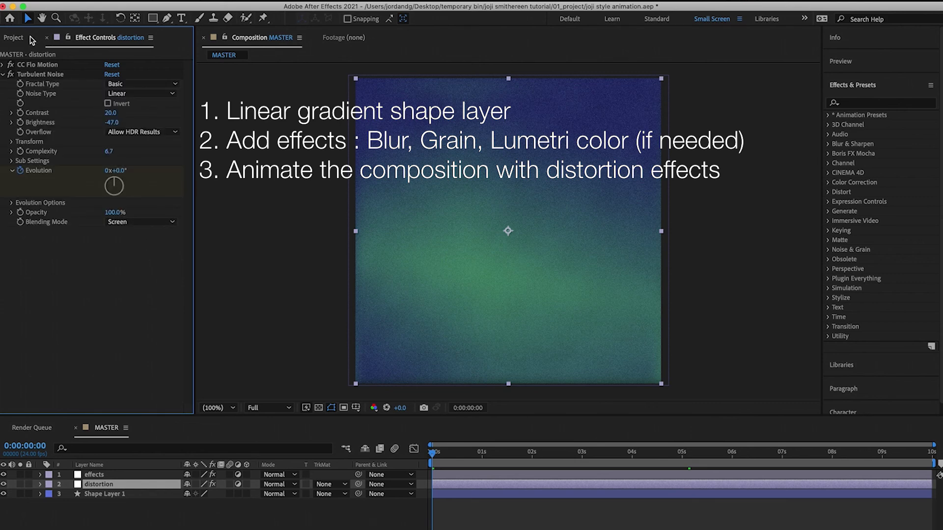
click(3, 75)
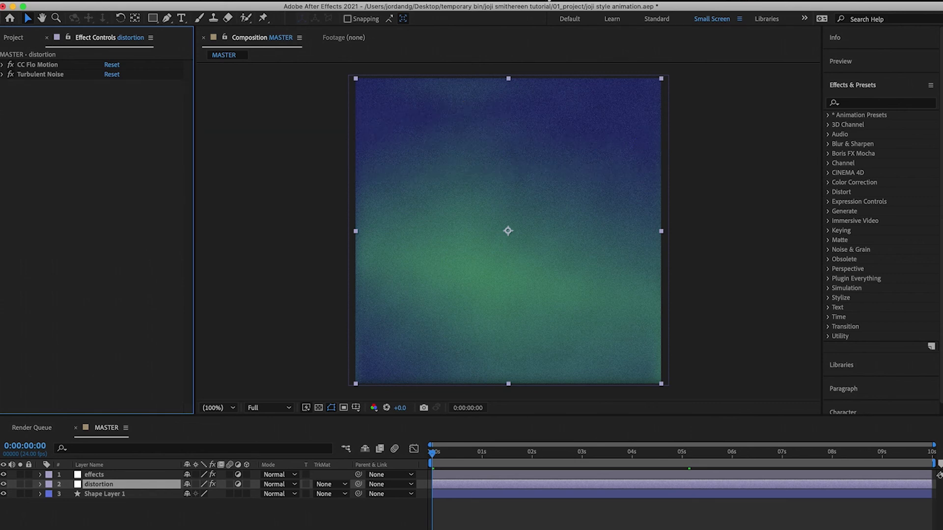